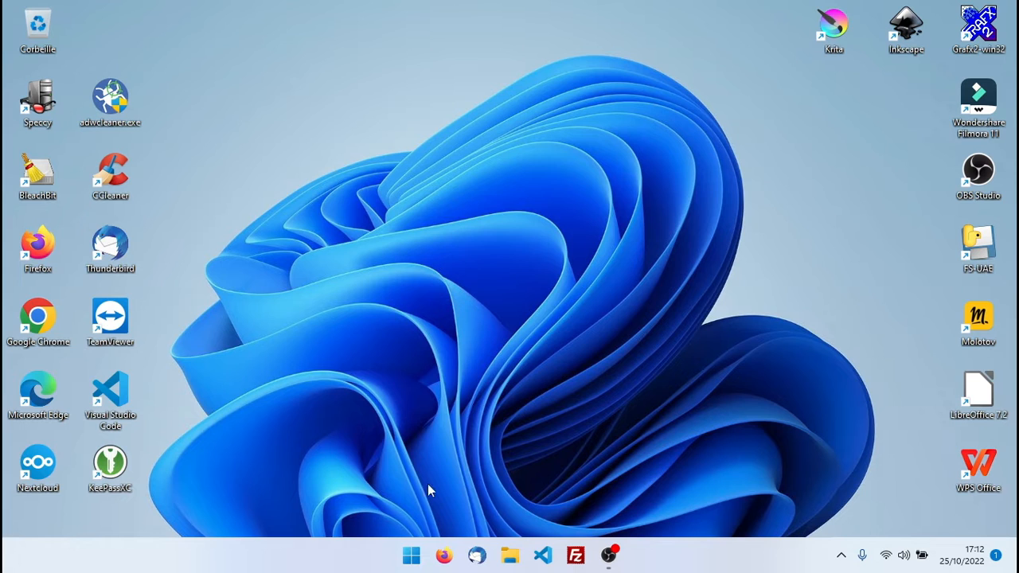
Launch Firefox, search Google for mamp and open the 'Downloads - MAMP & MAMP PRO' result
click(444, 555)
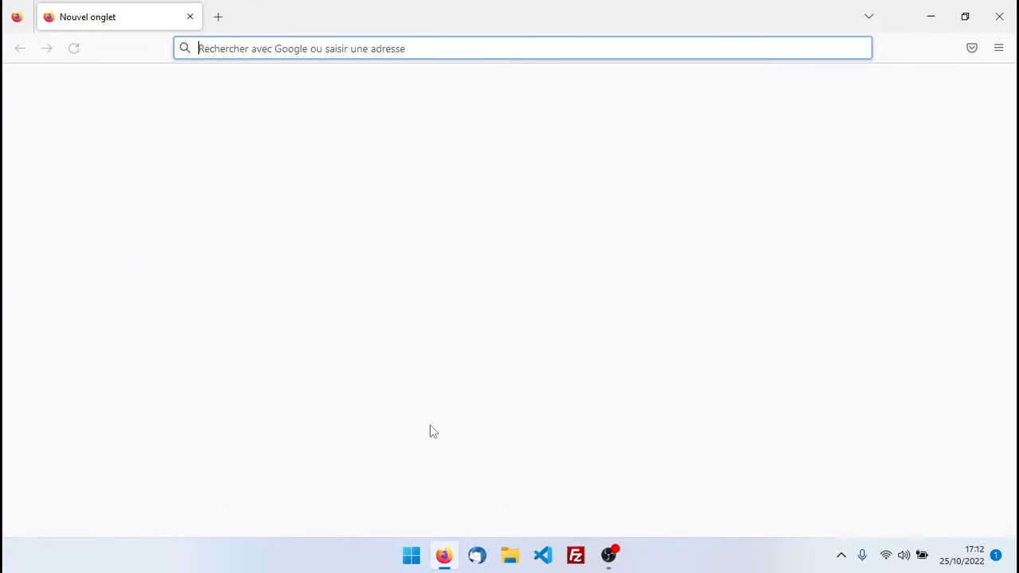
click(292, 50)
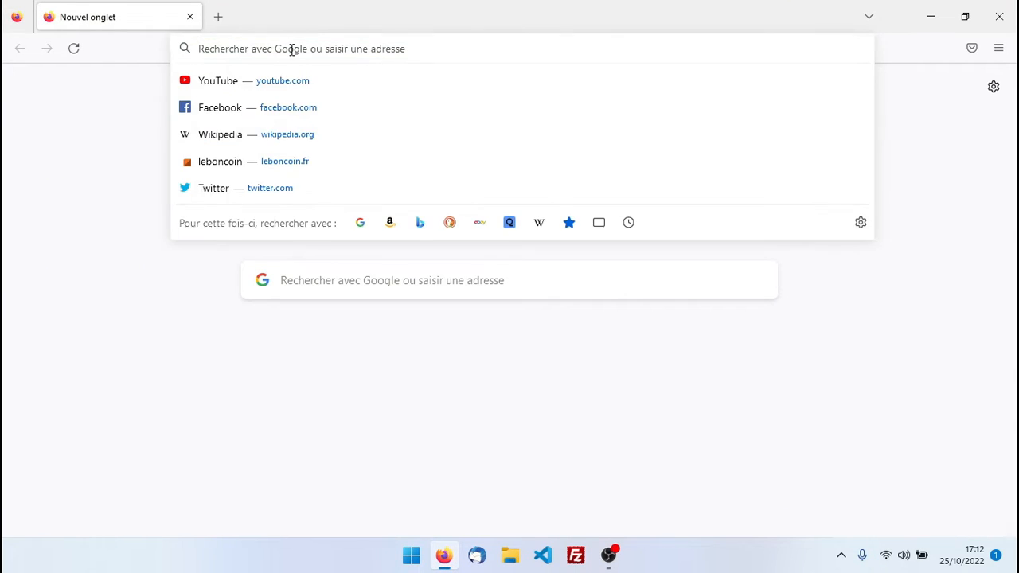
text(mamp)
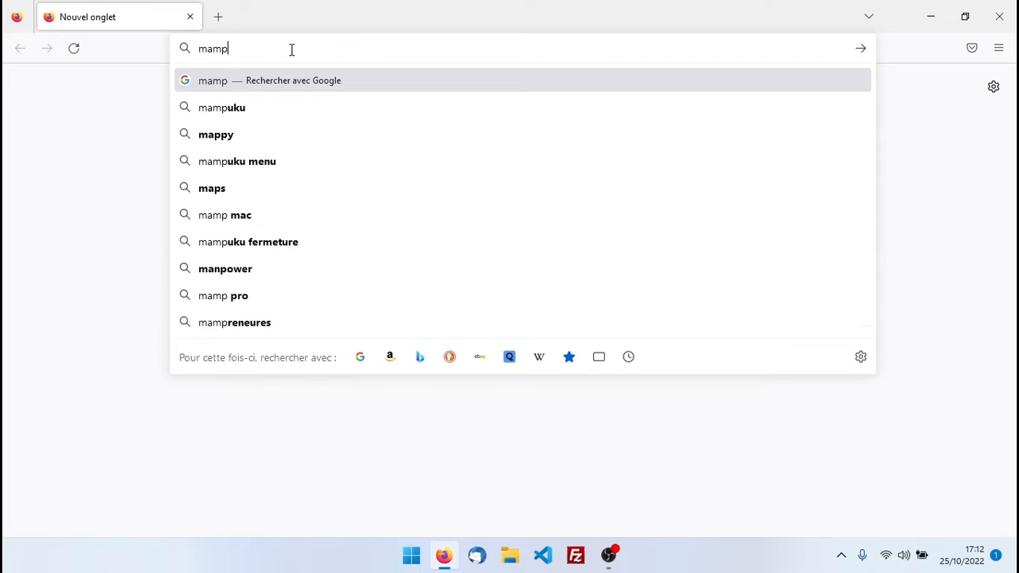
key(Return)
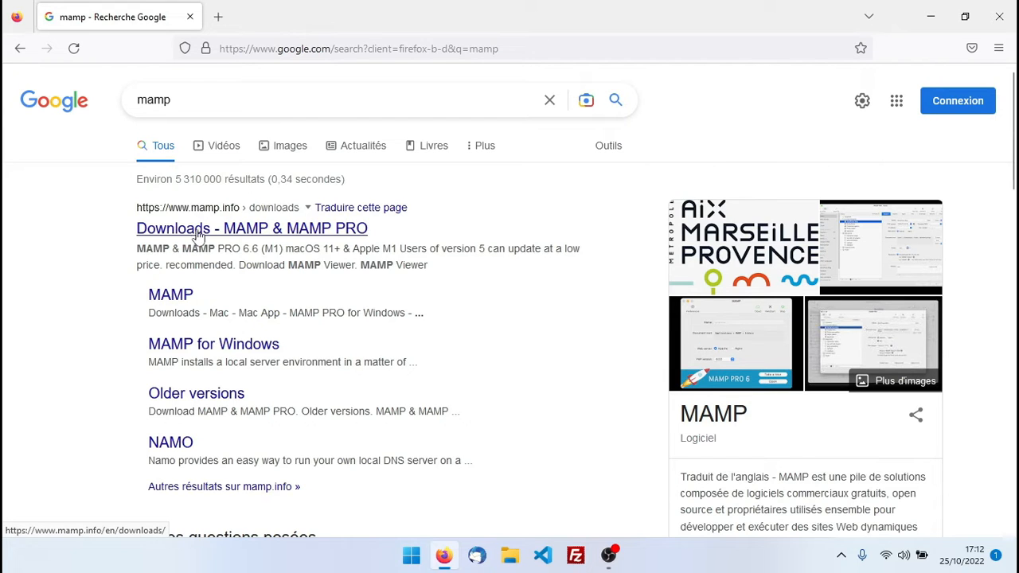
click(180, 231)
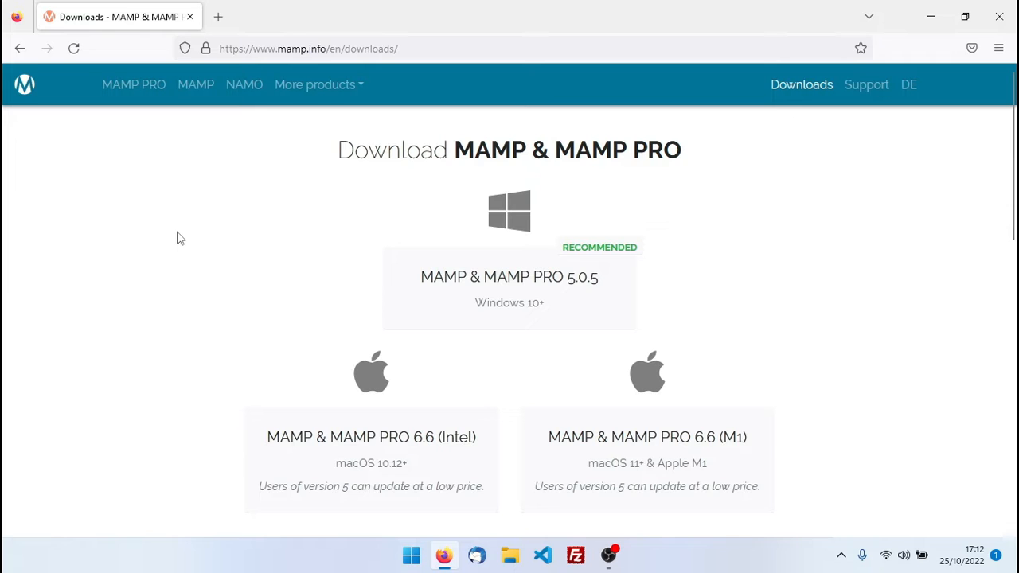
Download the MAMP & MAMP PRO 5.0.5 Windows installer and show it in its folder
scroll(180, 238, down, 2)
scroll(179, 240, up, 2)
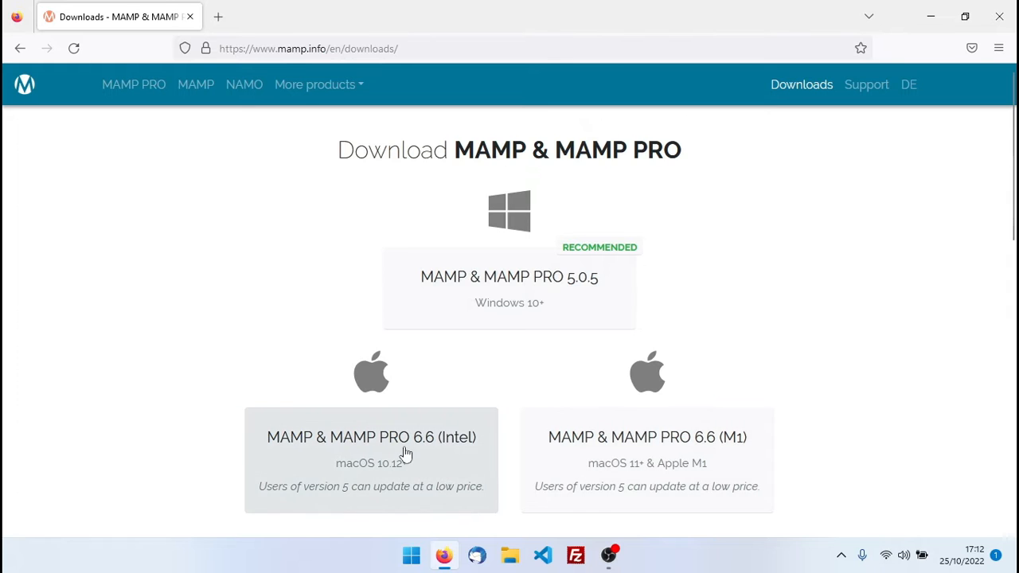
click(504, 281)
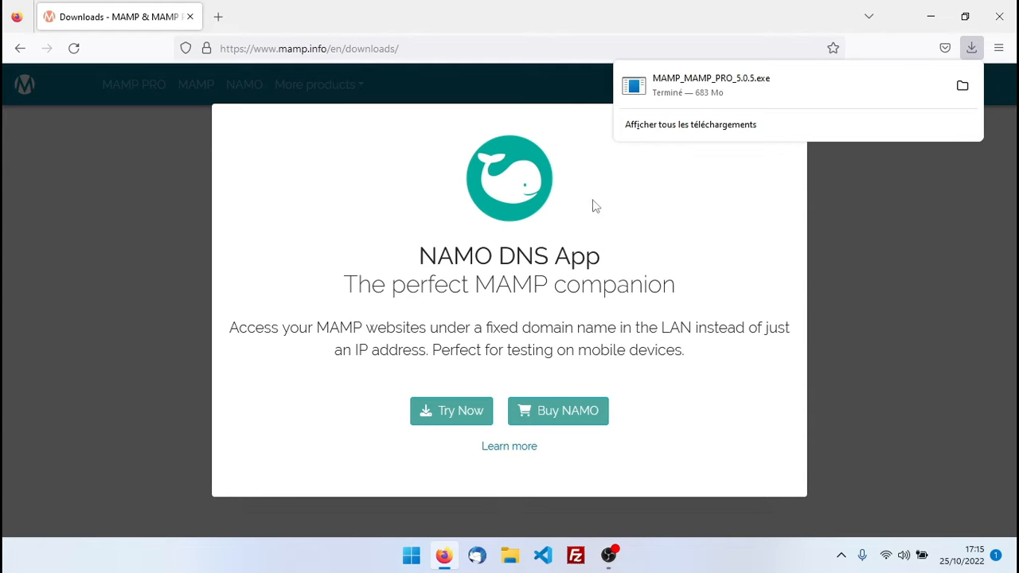
click(963, 86)
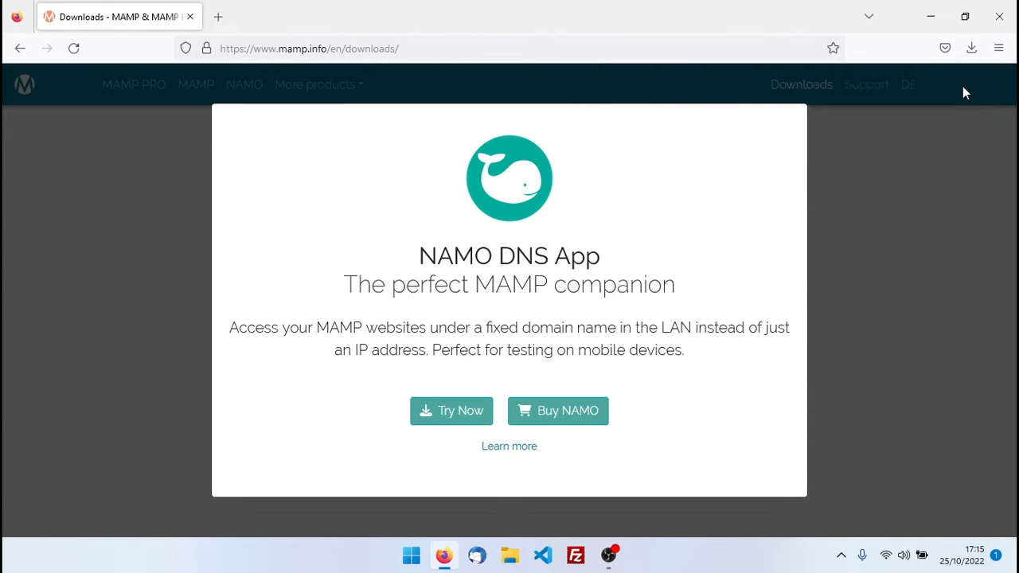
Launch the MAMP installer, deselect MAMP PRO and Apple Bonjour, and accept the license
double_click(350, 213)
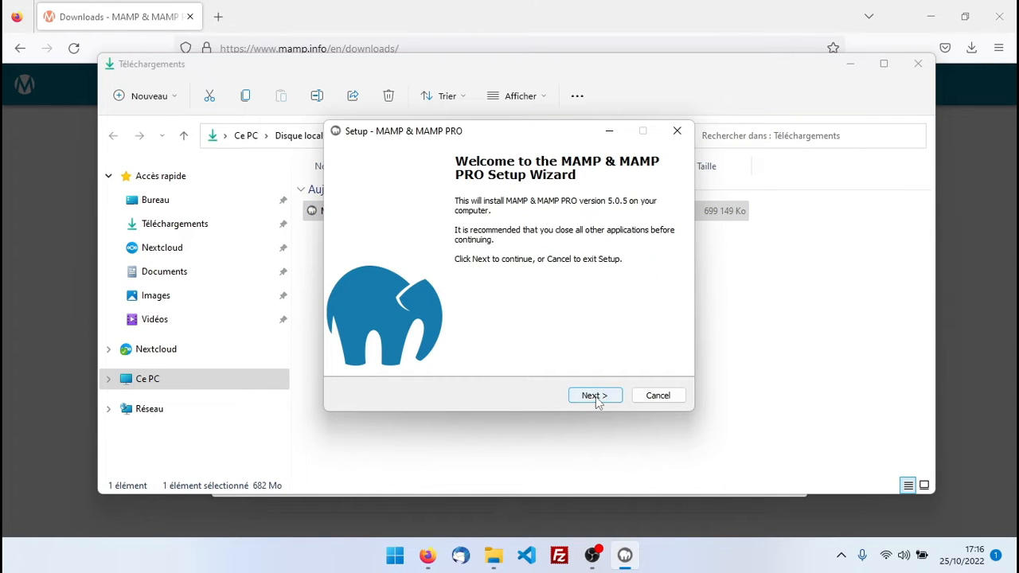
click(594, 395)
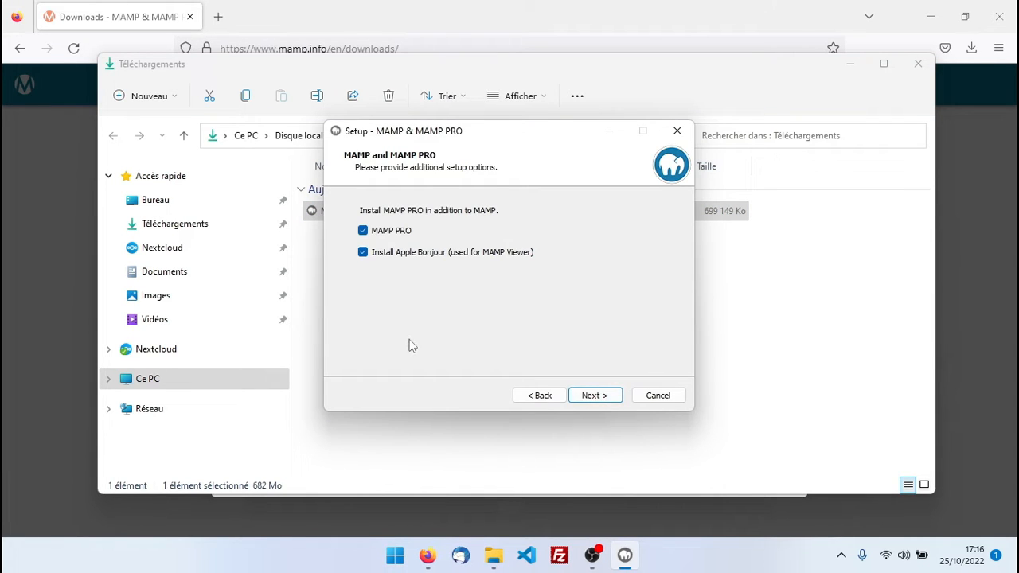
click(363, 230)
click(362, 253)
click(595, 395)
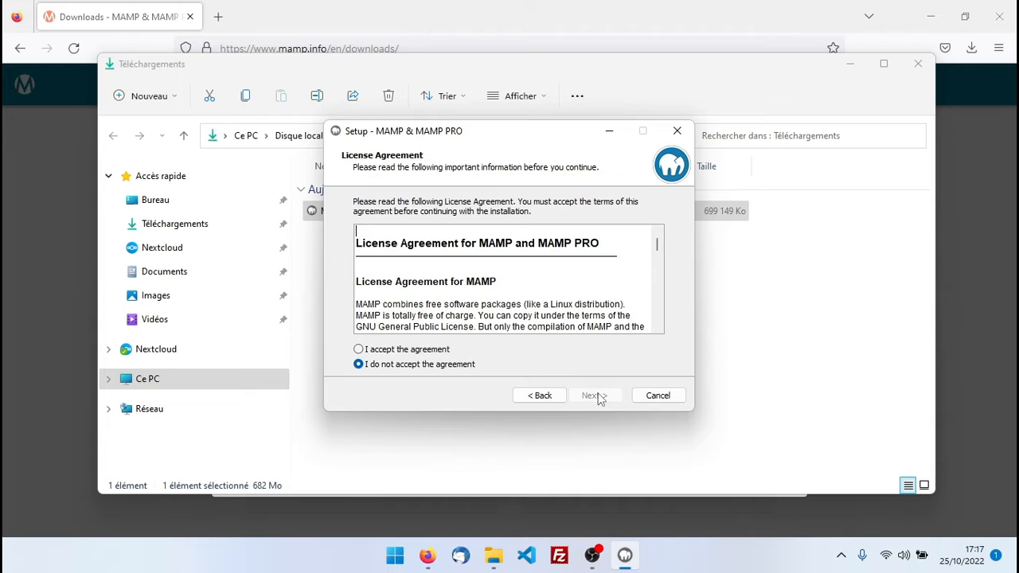
click(413, 350)
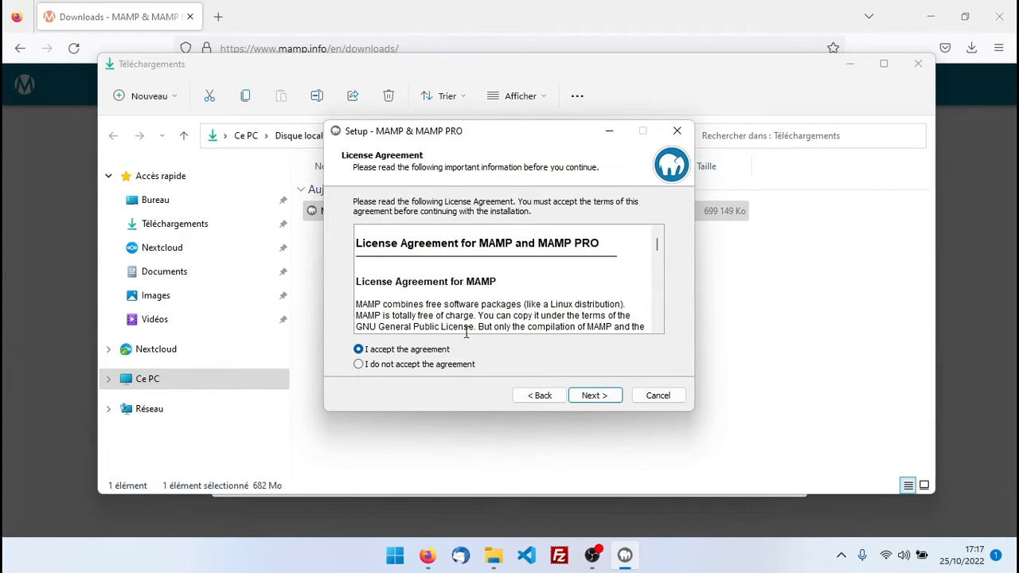
Keep C:\MAMP, the MAMP Start menu folder and the desktop icon, then begin installing
click(583, 399)
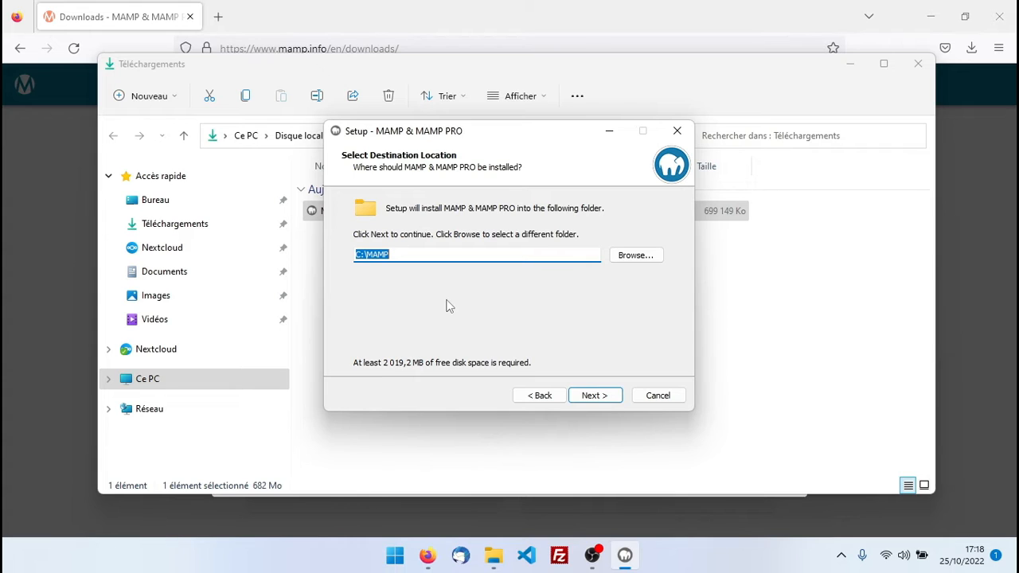
click(594, 396)
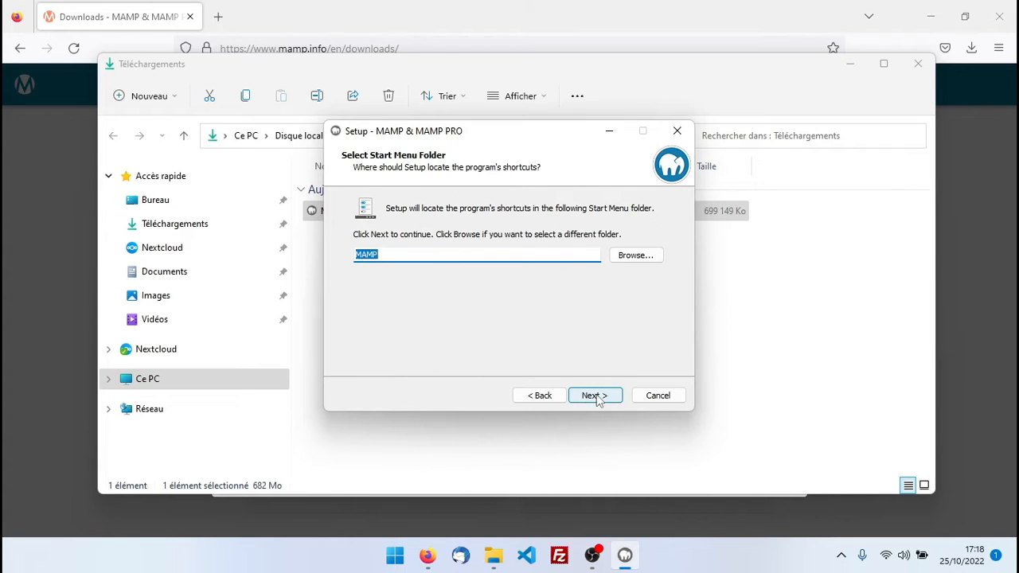
click(594, 395)
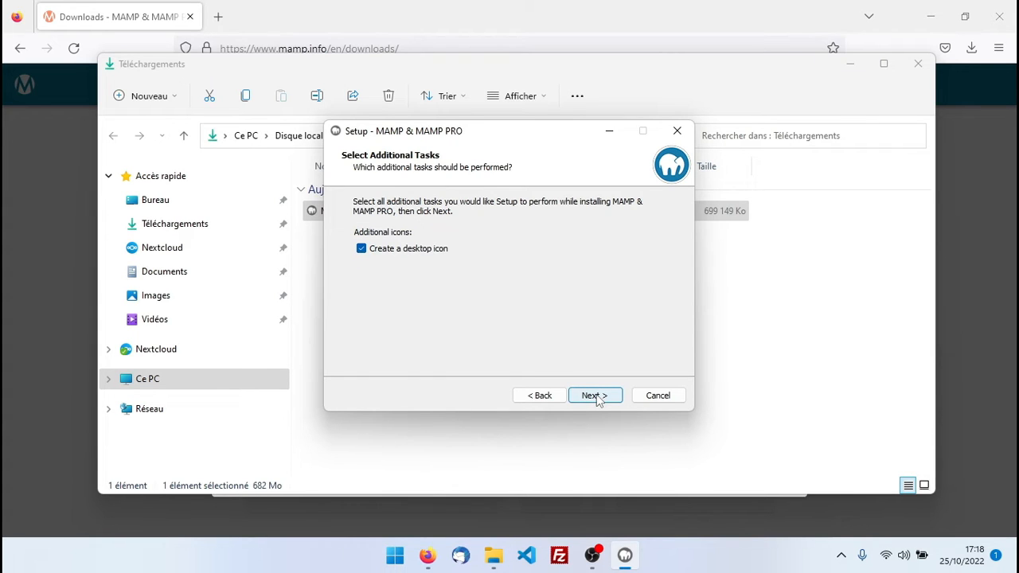
click(594, 395)
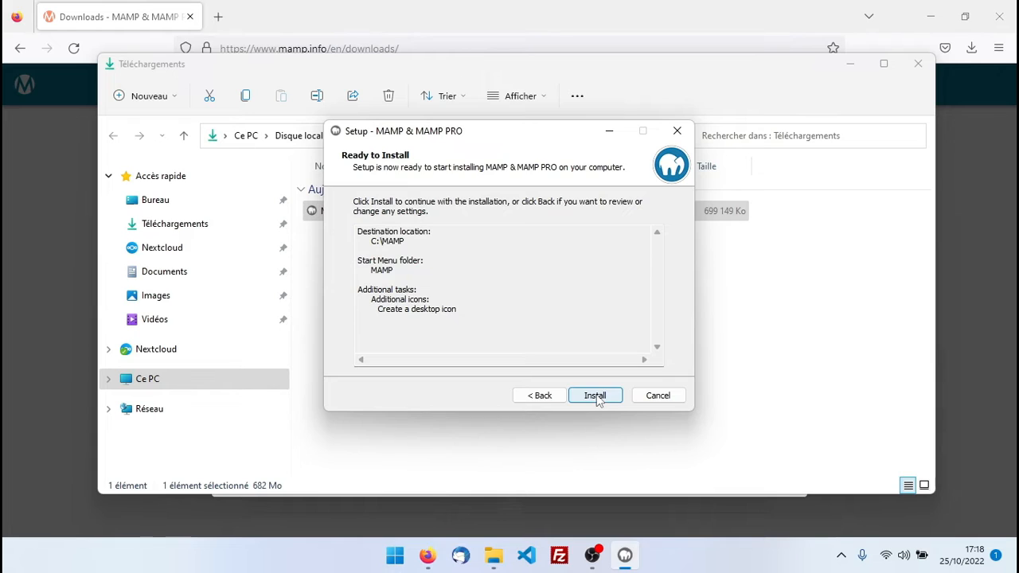
click(596, 396)
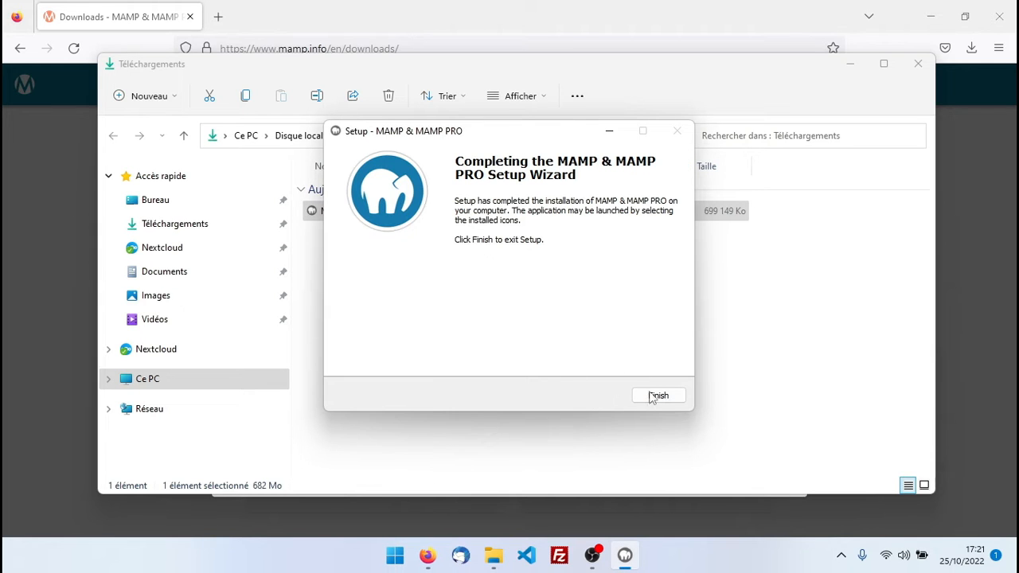
Finish the MAMP setup wizard and close the downloads folder and Firefox
click(658, 396)
click(918, 64)
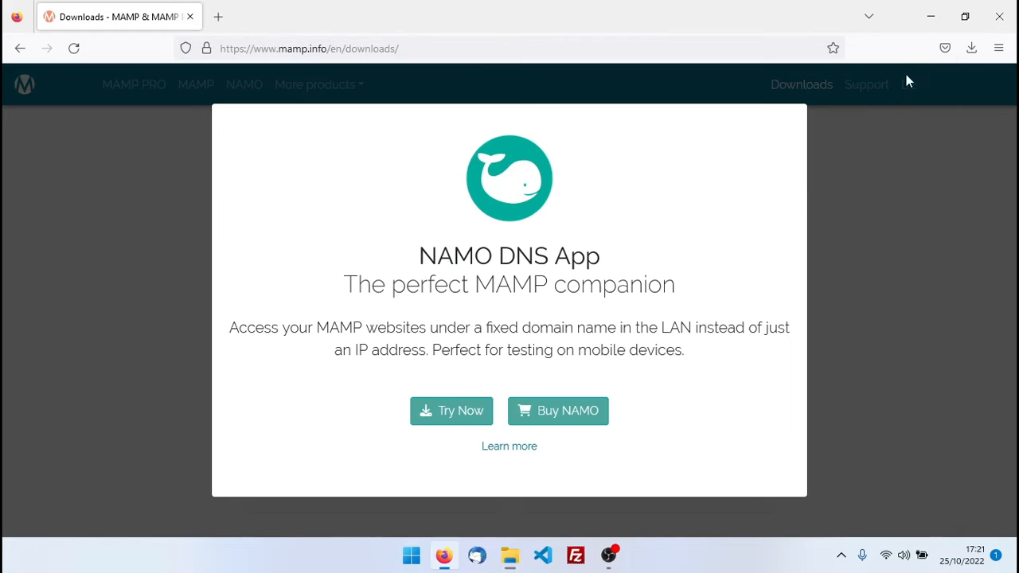
click(999, 16)
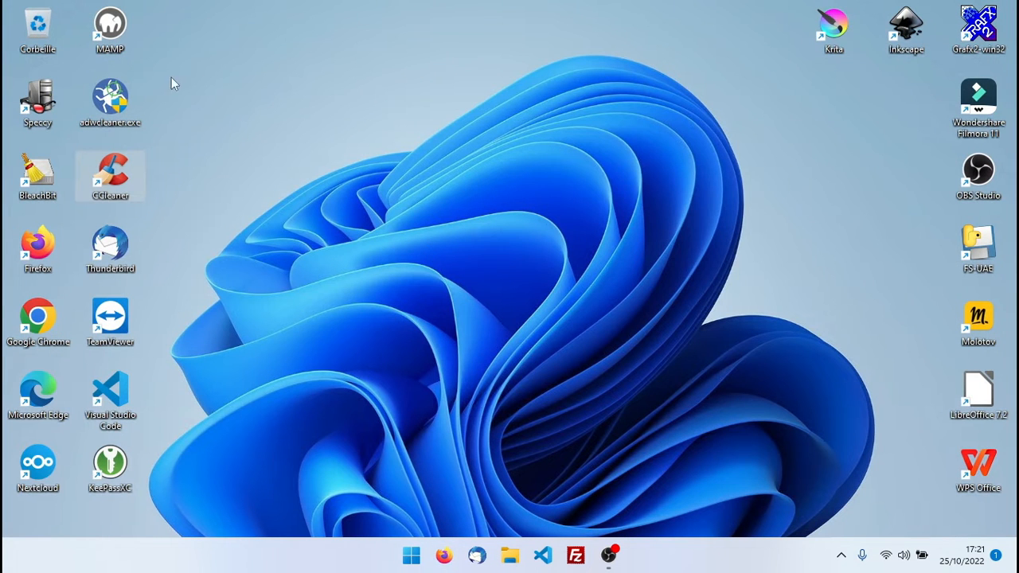
Start MAMP from its desktop shortcut and allow mysqld.exe and Apache HTTP Server through the firewall
click(107, 26)
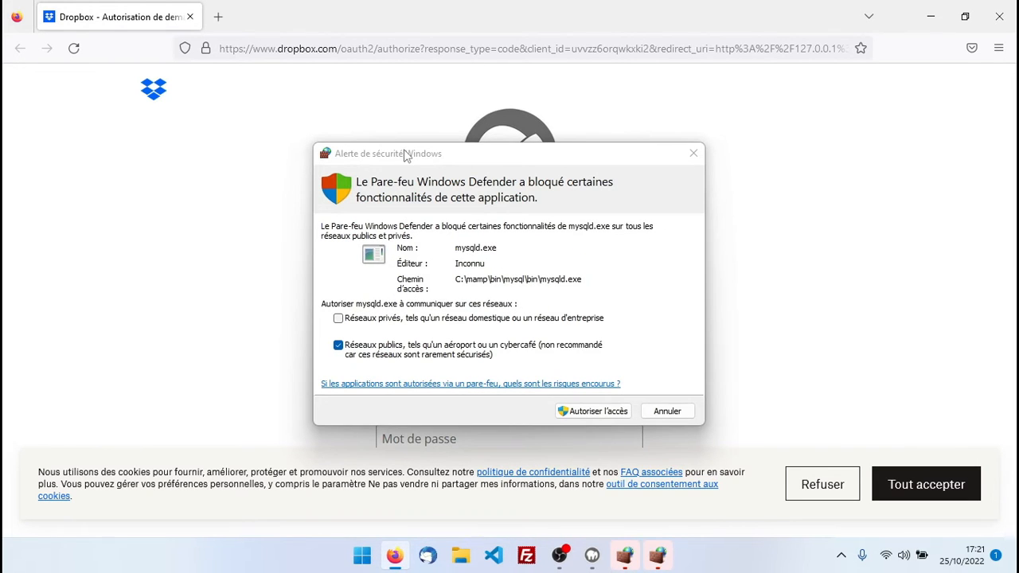
drag(404, 156, 544, 72)
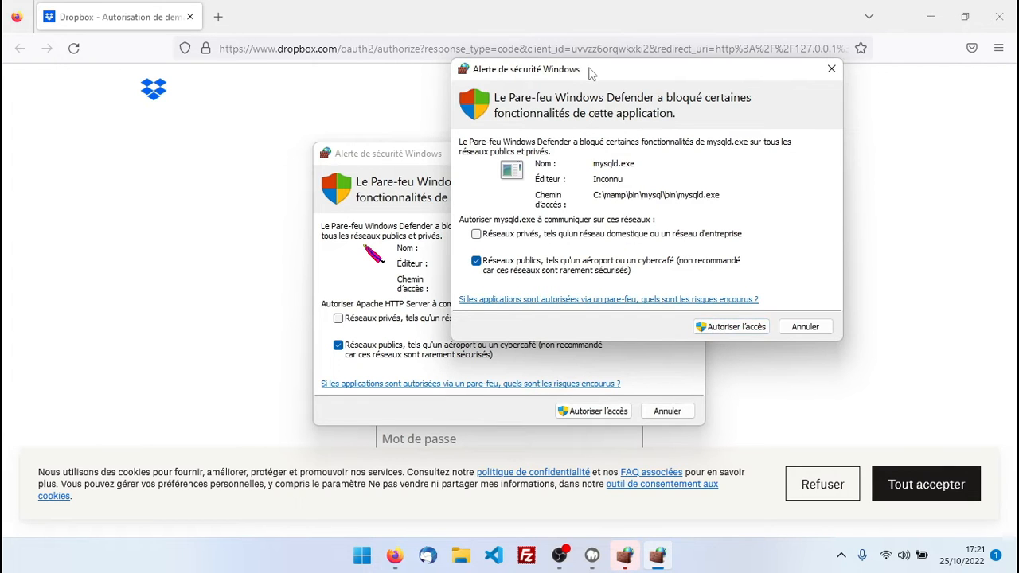
drag(590, 73, 681, 69)
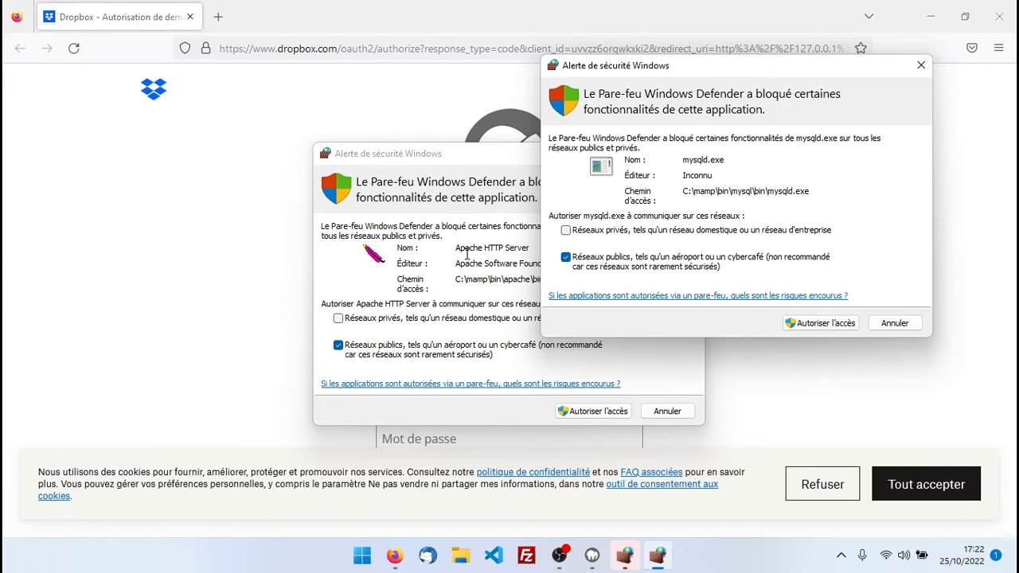
click(807, 327)
click(577, 416)
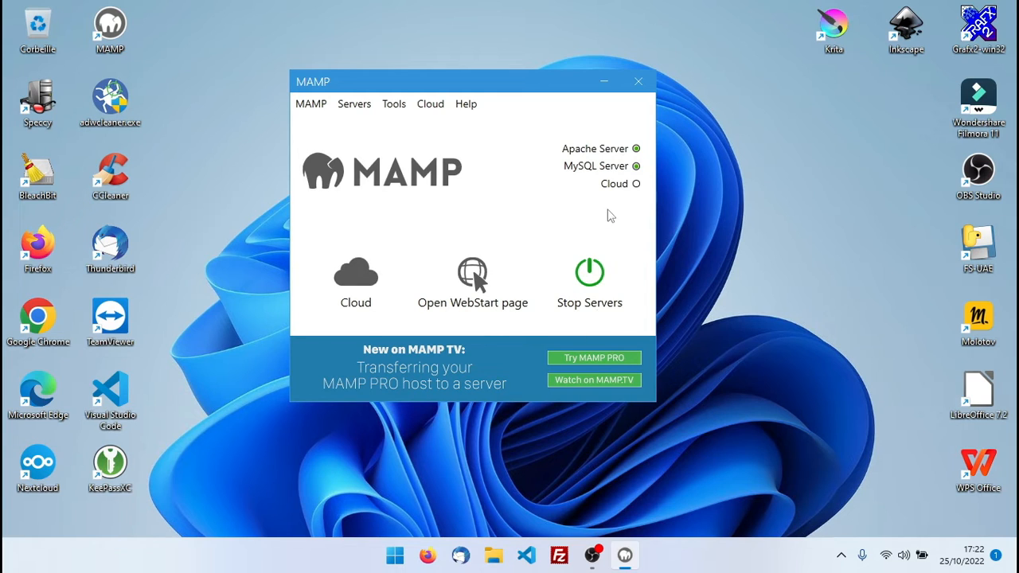
Confirm MAMP's preferences after dismissing the PHP 8 warning so Apache and MySQL run
click(313, 107)
click(341, 129)
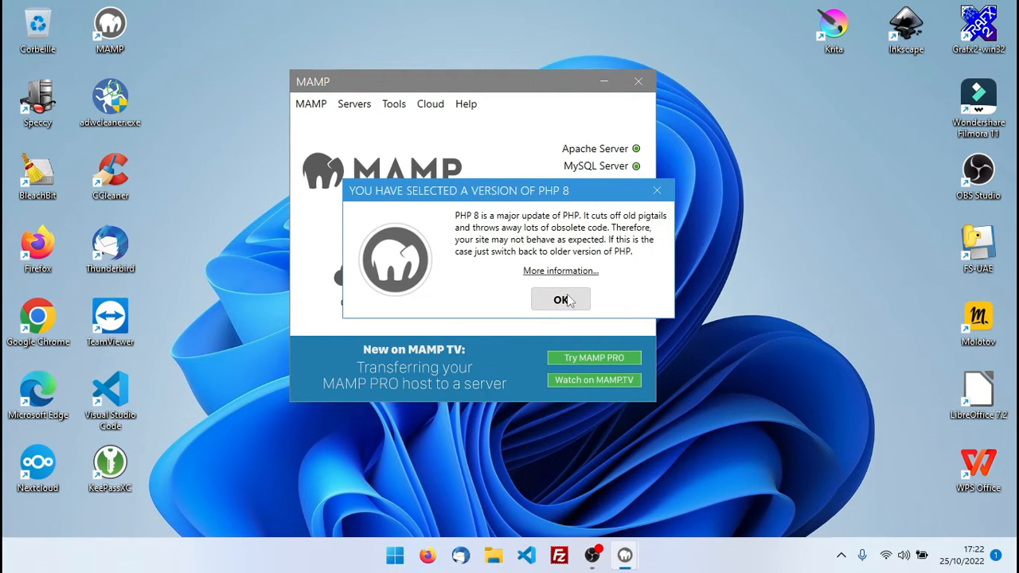
click(560, 301)
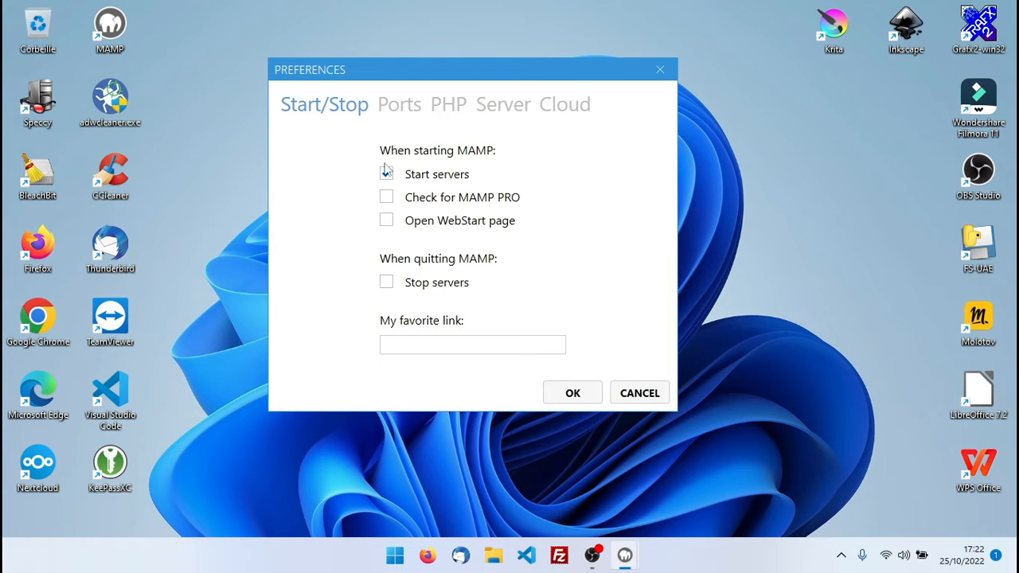
click(570, 394)
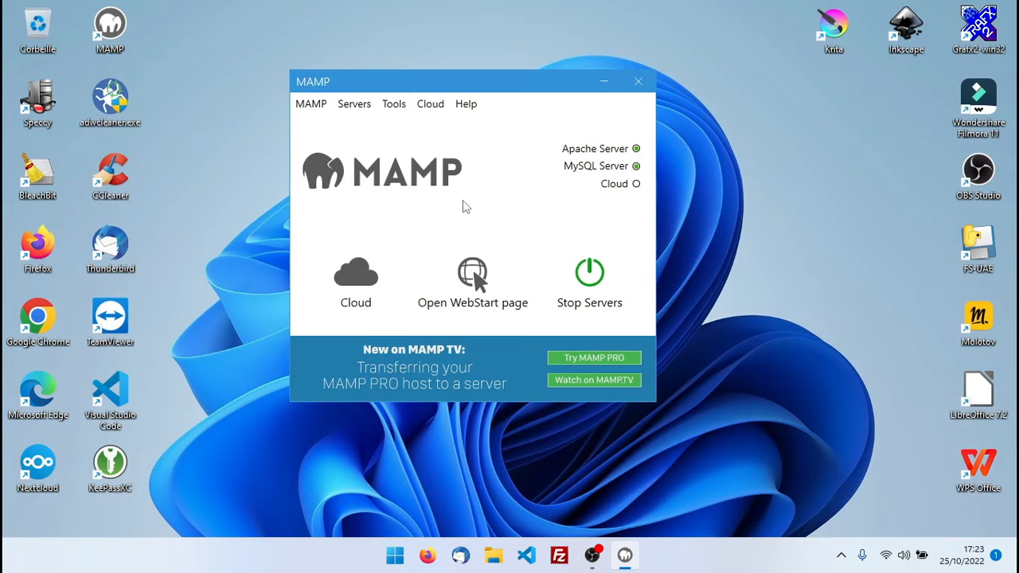
click(428, 557)
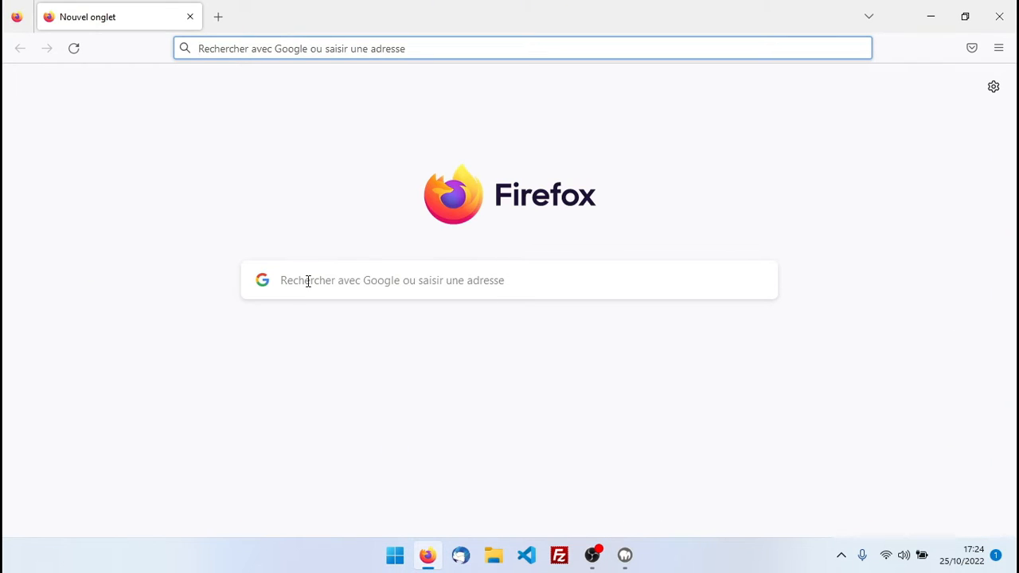
Search Google for wordpress and open the fr.wordpress.org download page result
click(308, 281)
text(wordpress)
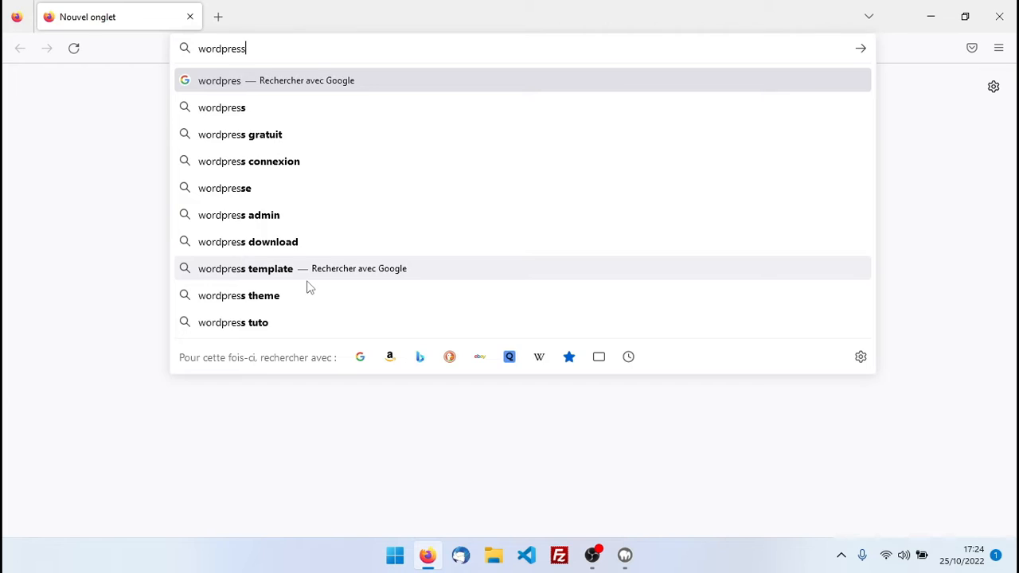
key(Return)
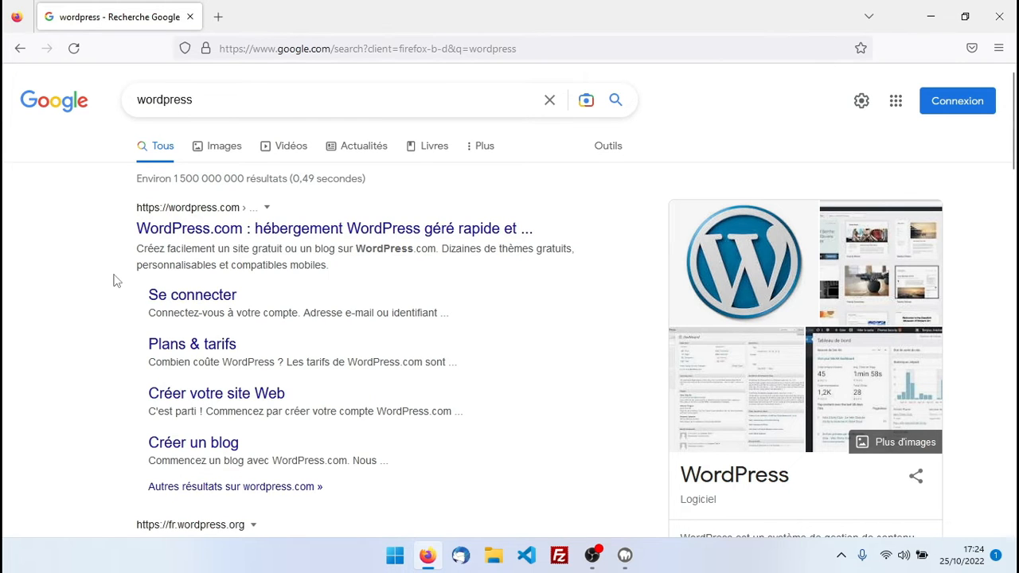
scroll(113, 280, down, 2)
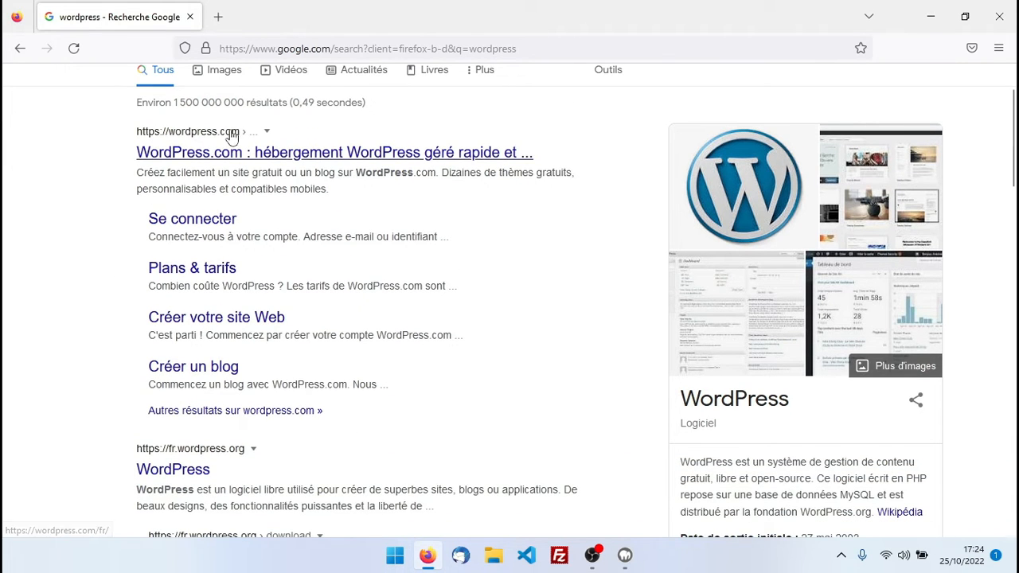
scroll(446, 382, down, 4)
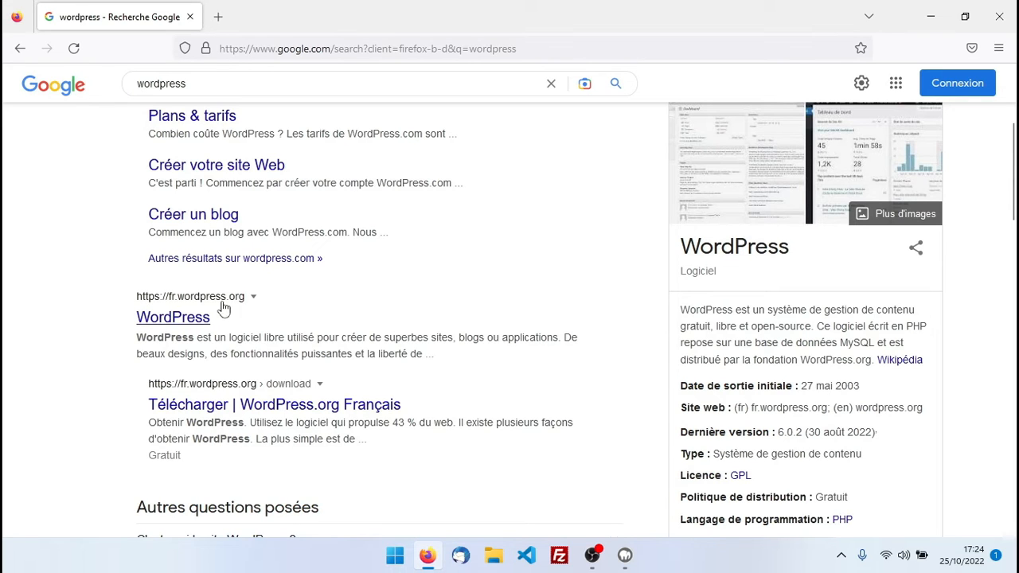
scroll(494, 369, down, 4)
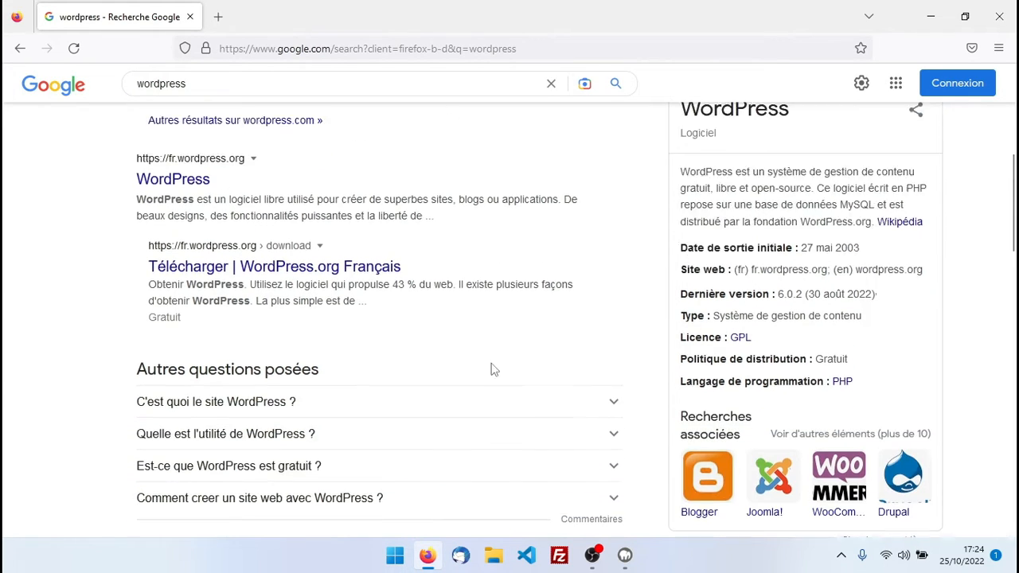
scroll(504, 382, up, 2)
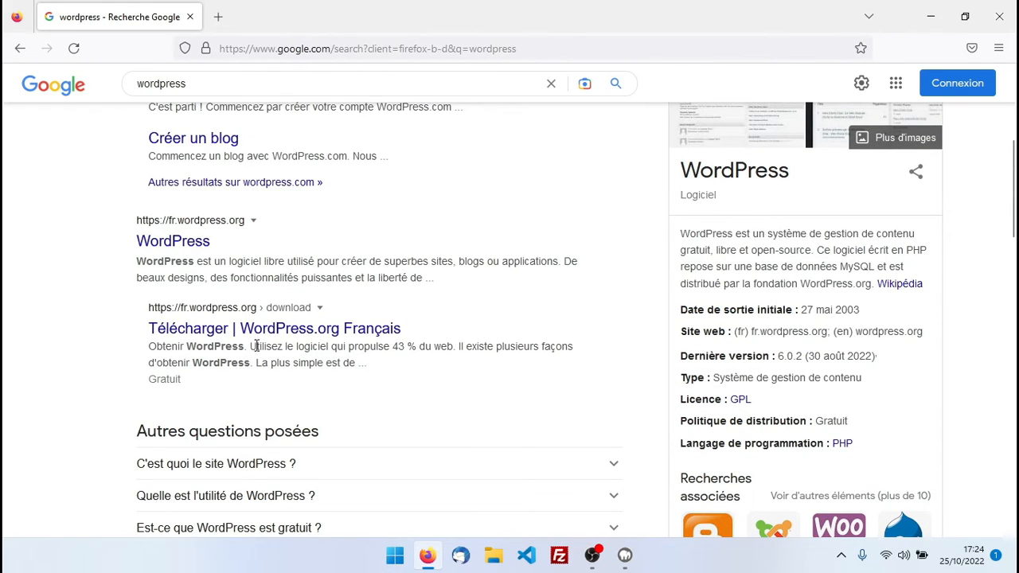
click(290, 330)
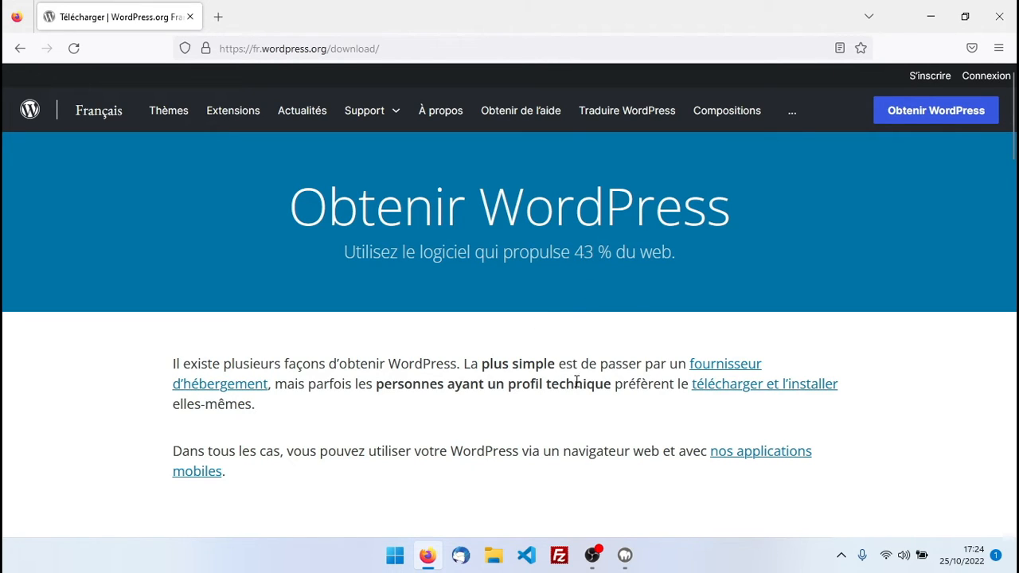
Download the French WordPress 6.0.3 package, wordpress-6.0.3-fr_FR.zip
scroll(562, 390, down, 6)
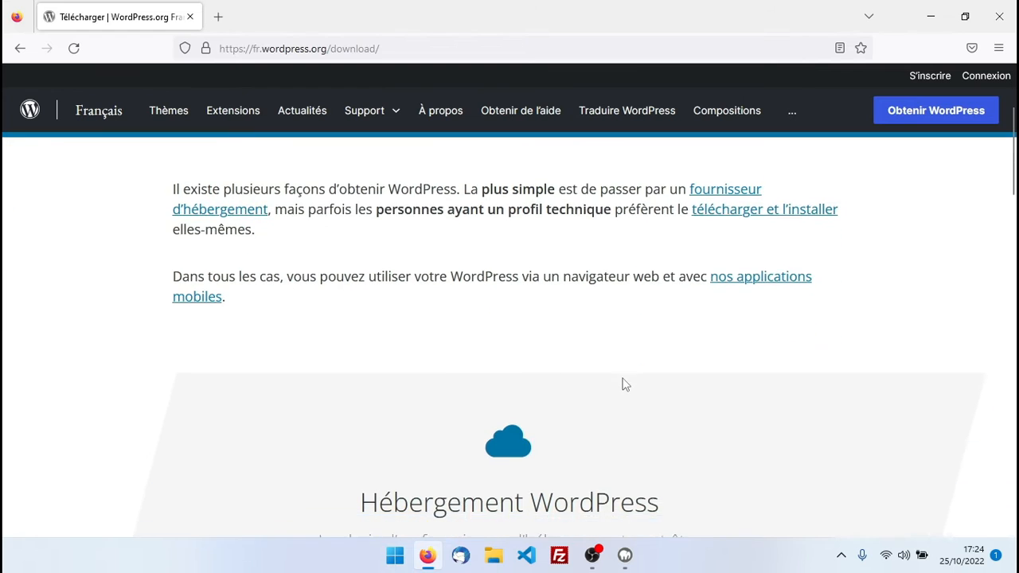
scroll(494, 381, down, 5)
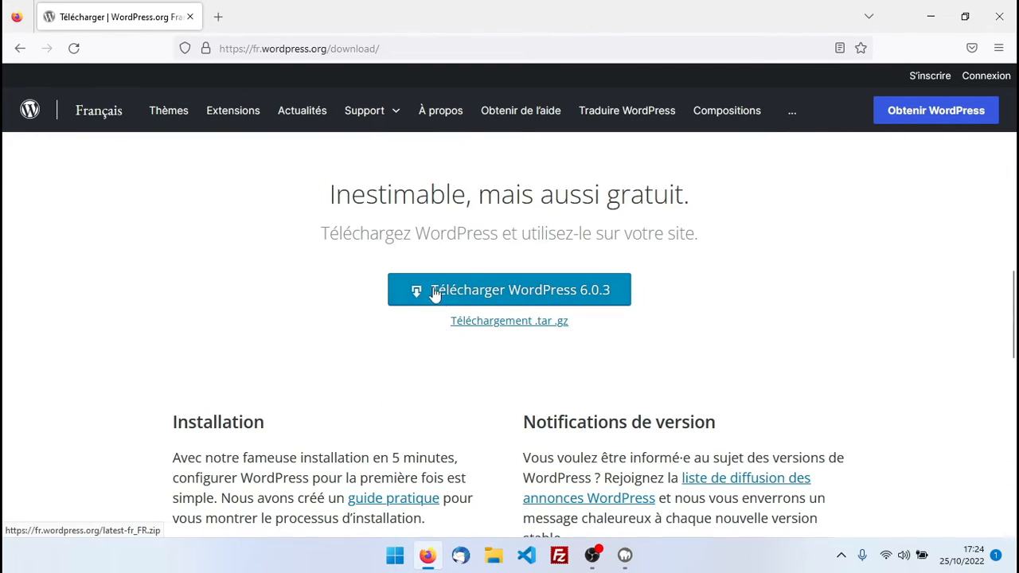
click(523, 292)
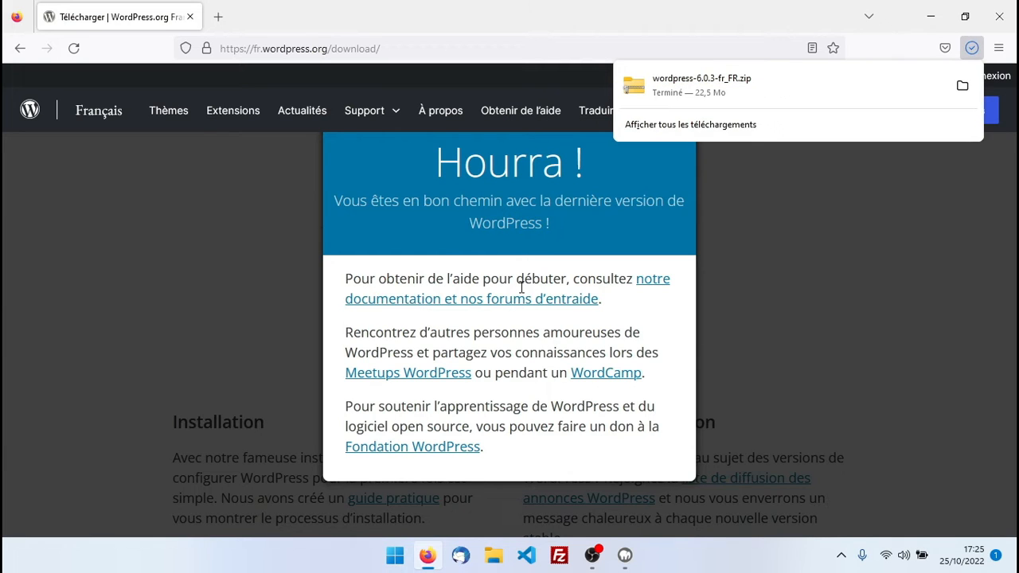
Extract all files from wordpress-6.0.3-fr_FR.zip in the Téléchargements folder
click(963, 88)
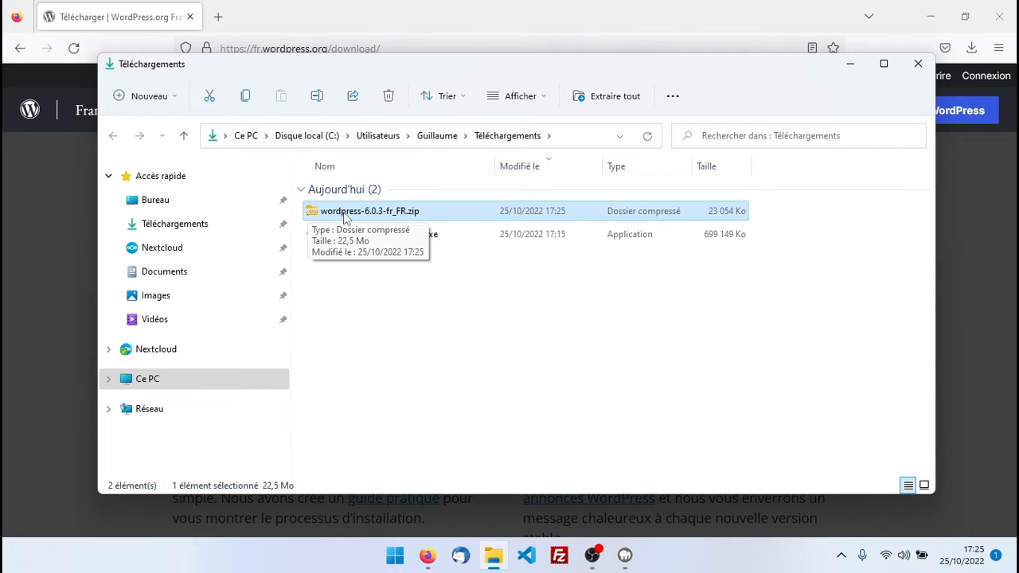
right_click(347, 215)
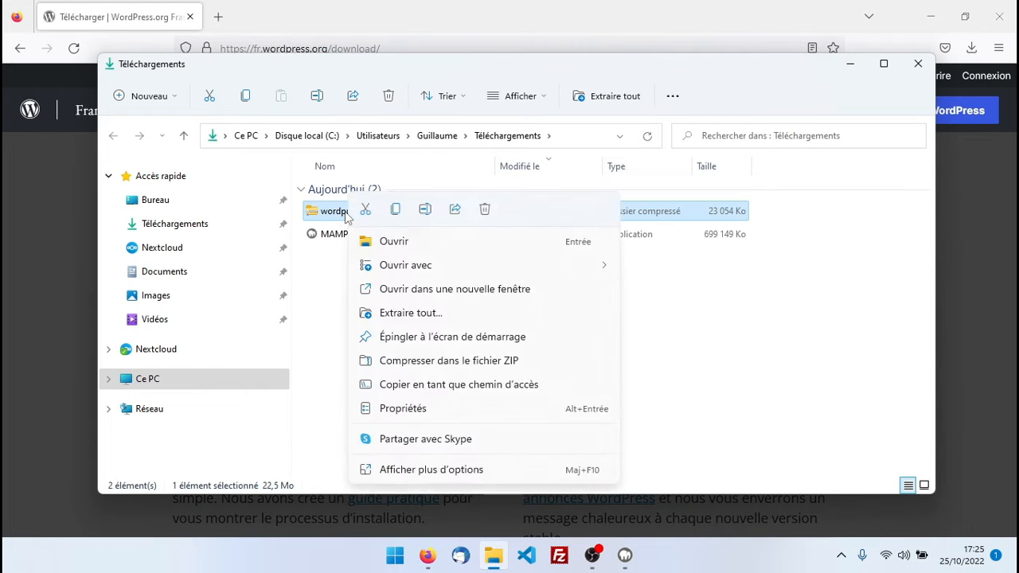
click(411, 315)
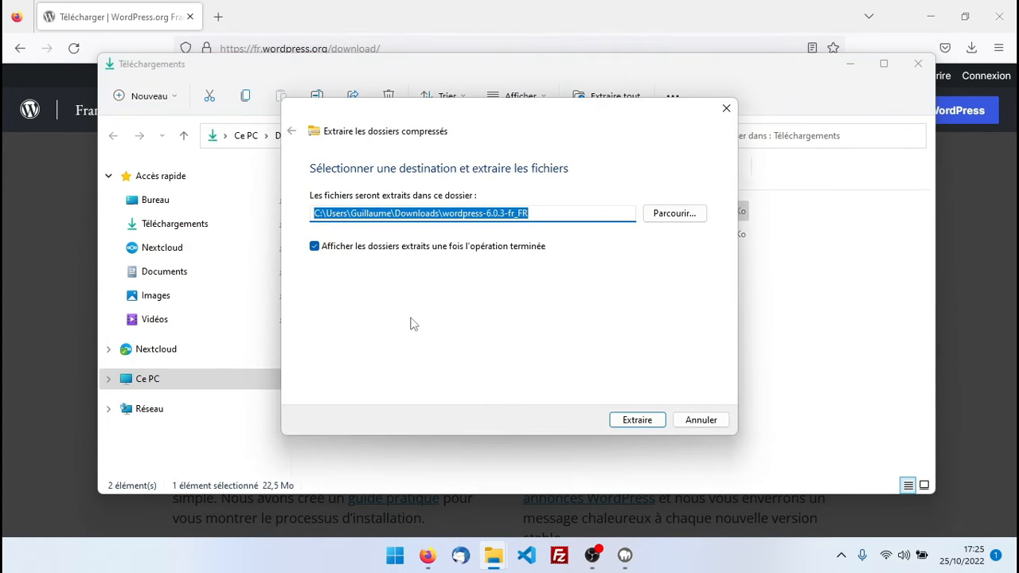
click(647, 423)
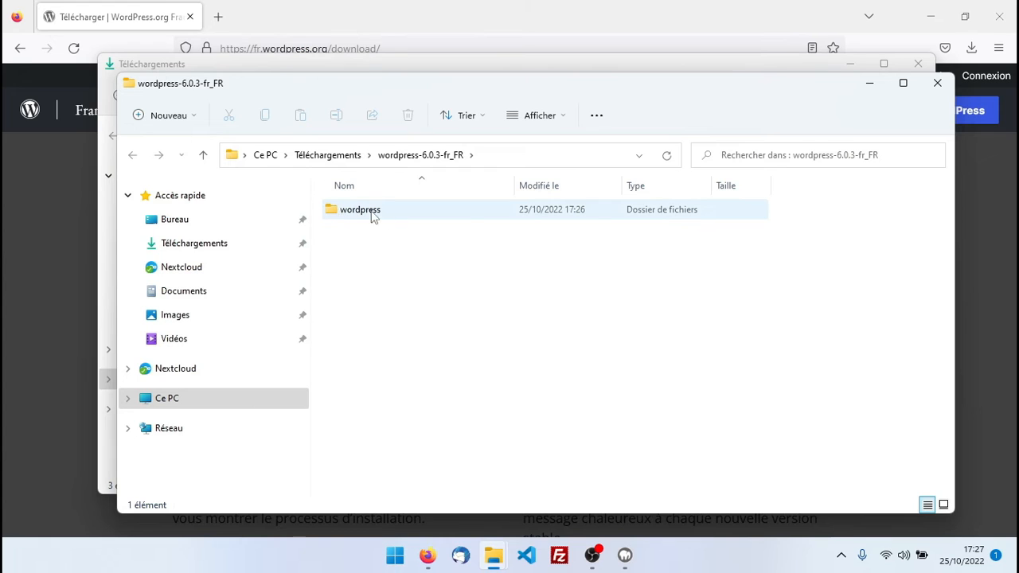
Go back to the Téléchargements folder once extraction is done
click(327, 154)
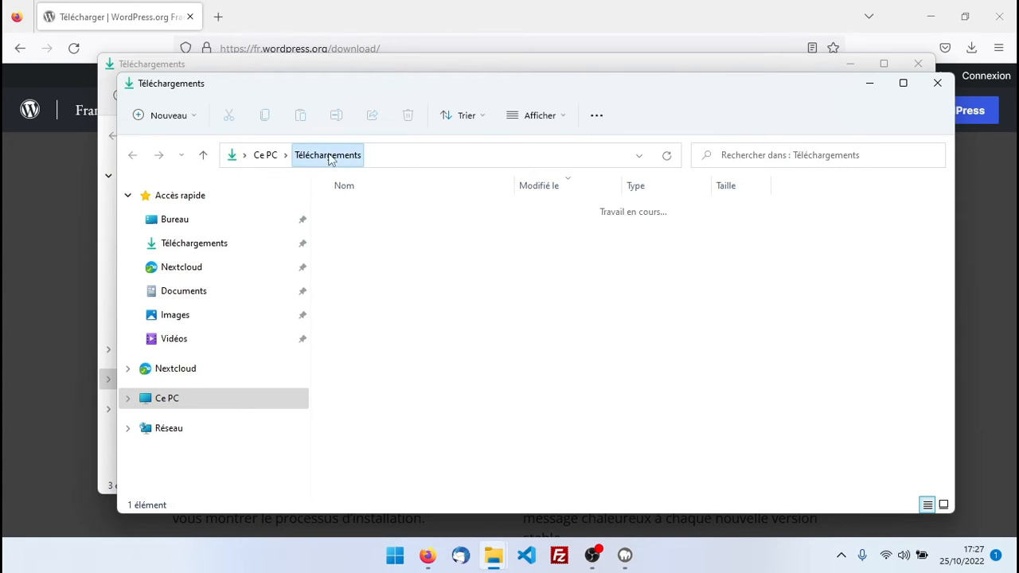
Delete the WordPress zip and the MAMP installer from Téléchargements
click(366, 231)
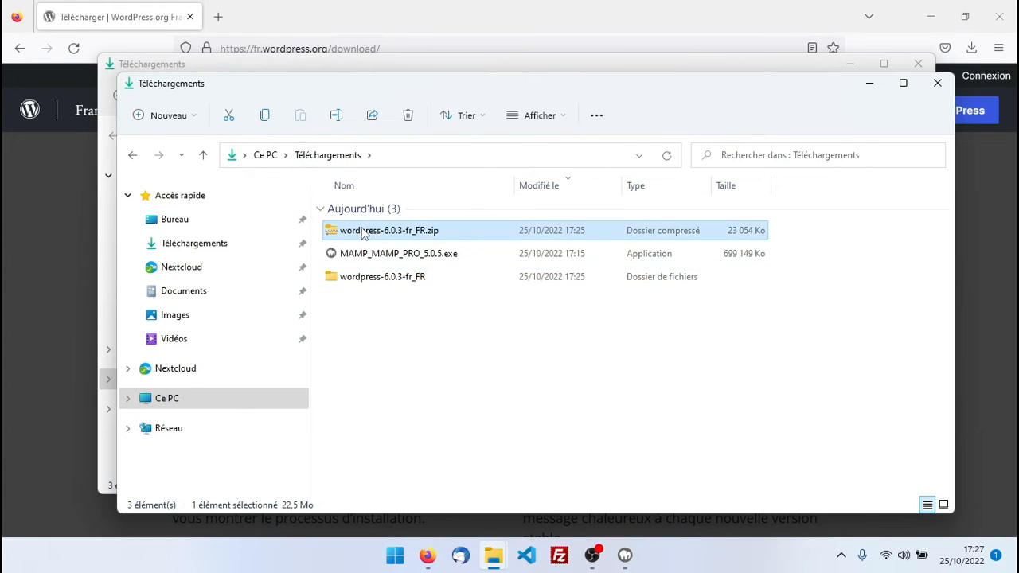
click(365, 256)
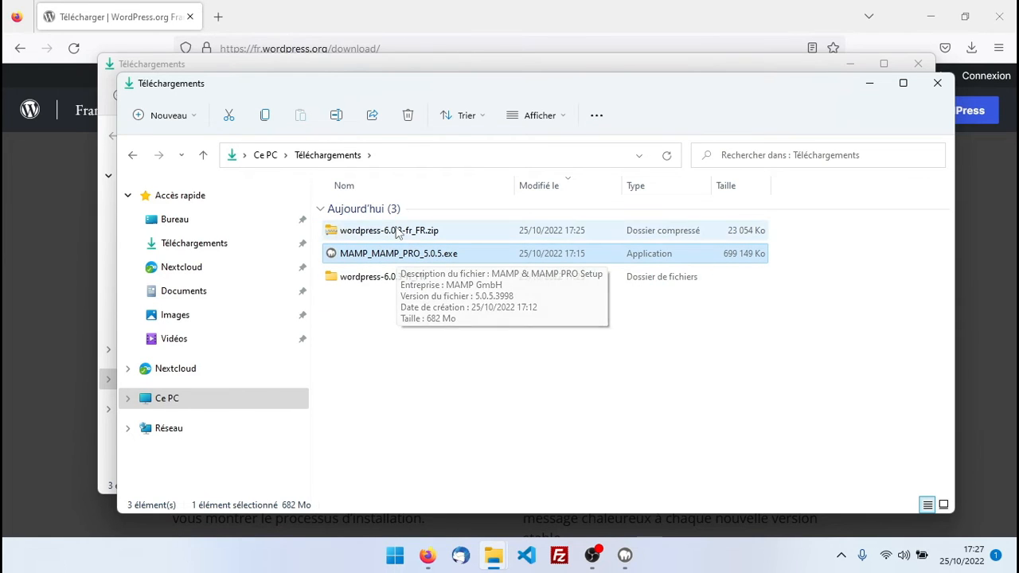
click(397, 230)
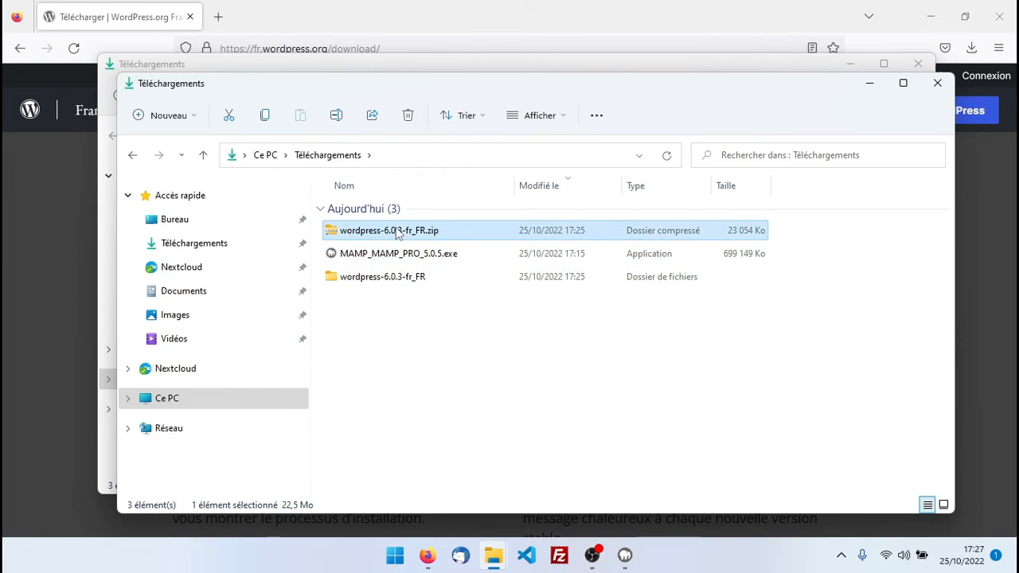
click(407, 117)
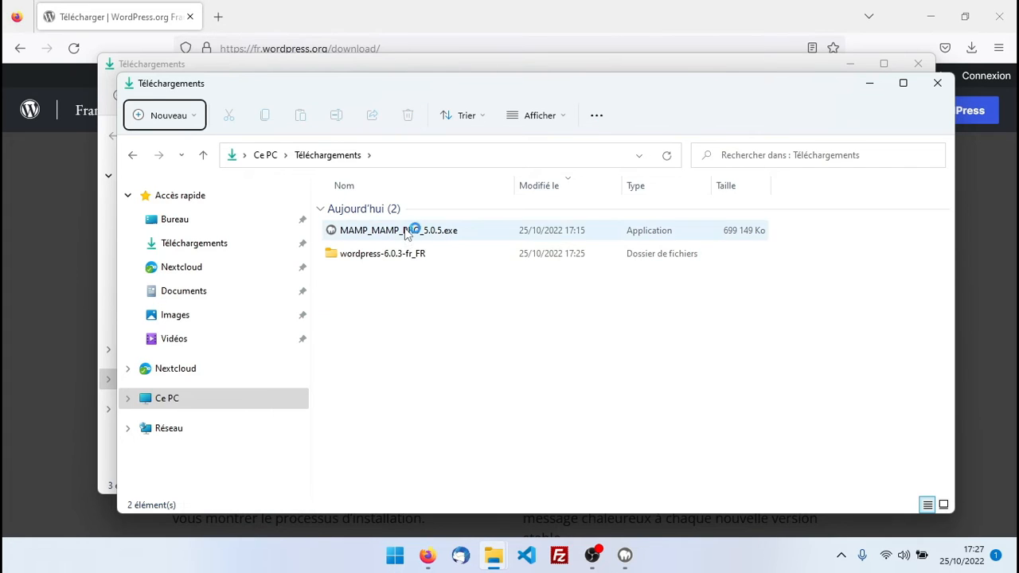
click(408, 232)
click(408, 115)
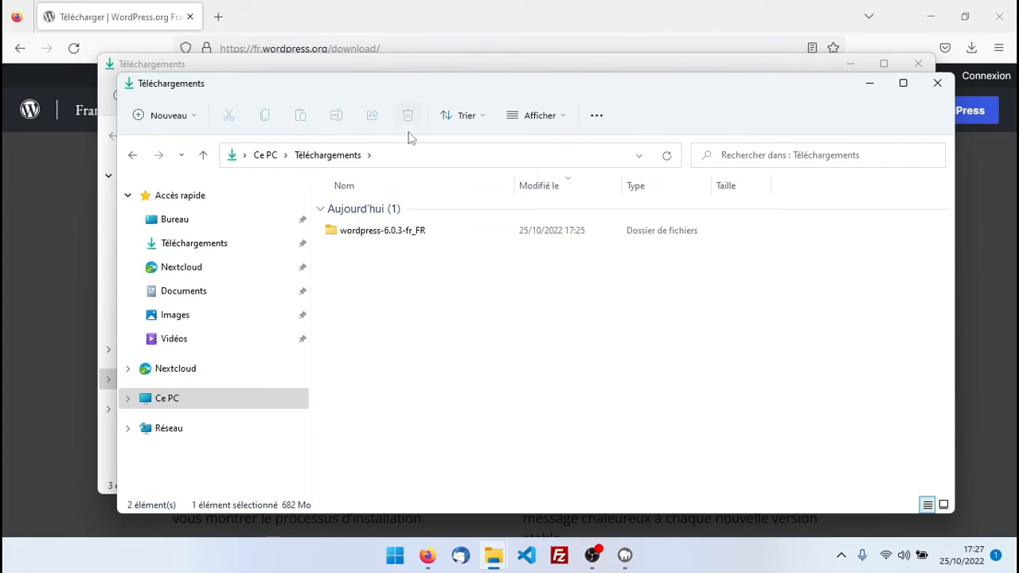
Open wordpress-6.0.3-fr_FR, check the files in its wordpress subfolder, then return to it
double_click(358, 231)
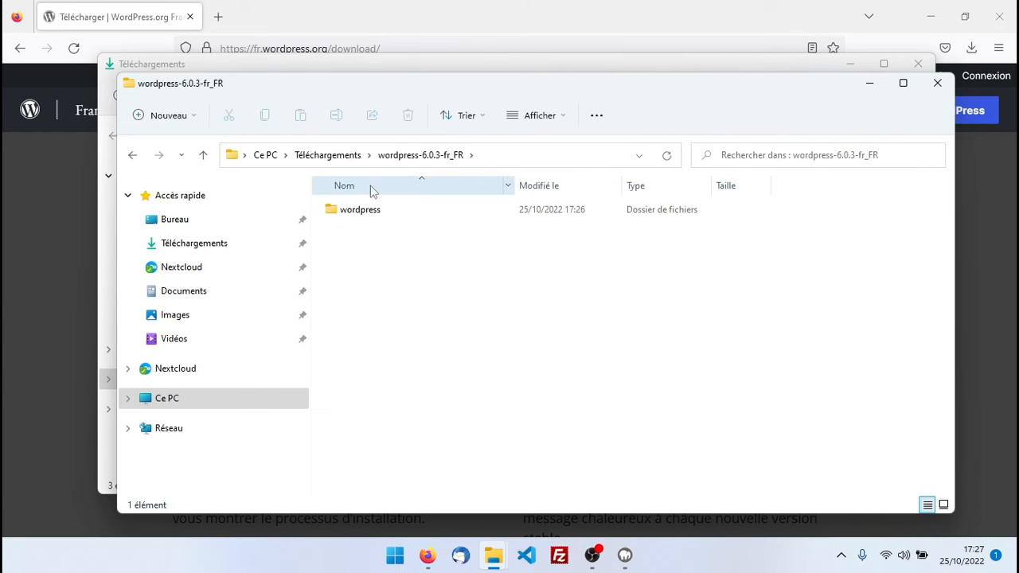
drag(418, 86, 405, 75)
click(331, 205)
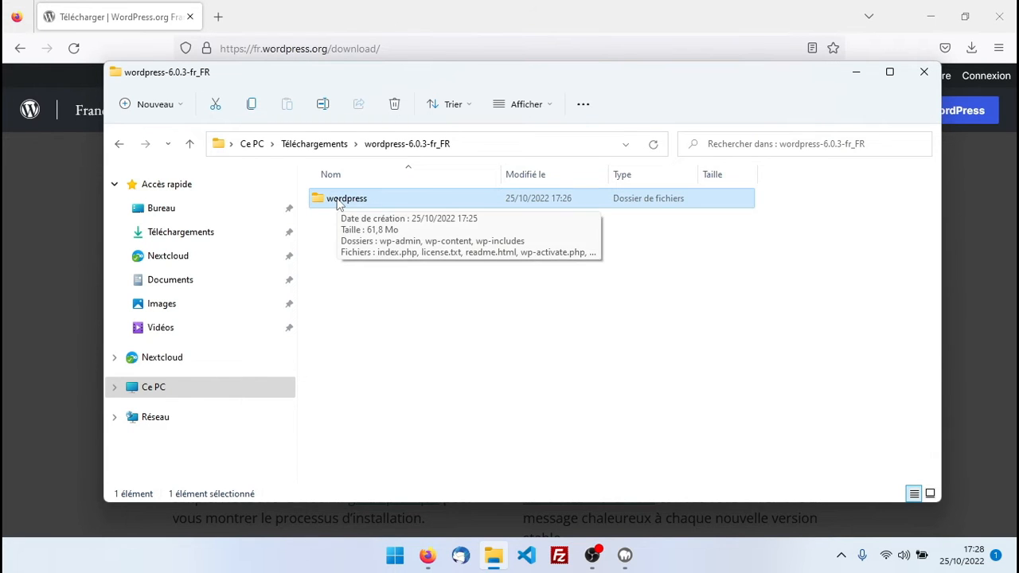
double_click(360, 203)
scroll(427, 378, down, 2)
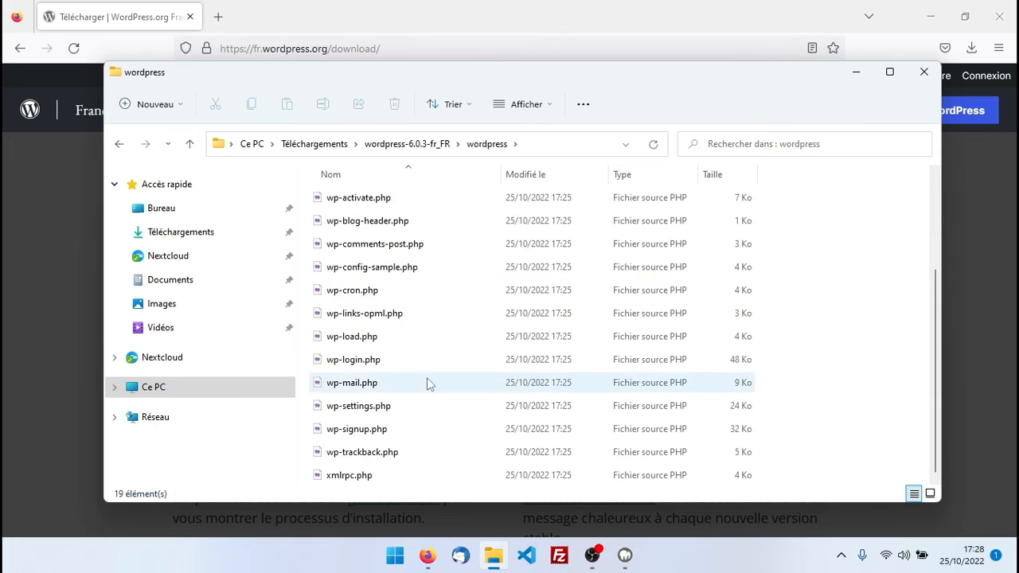
scroll(430, 408, up, 2)
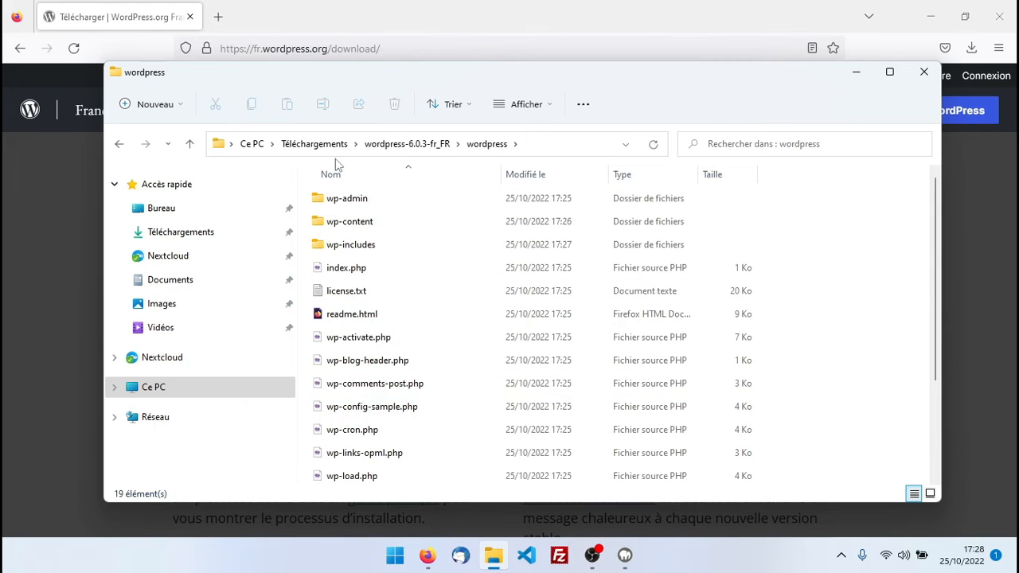
click(422, 145)
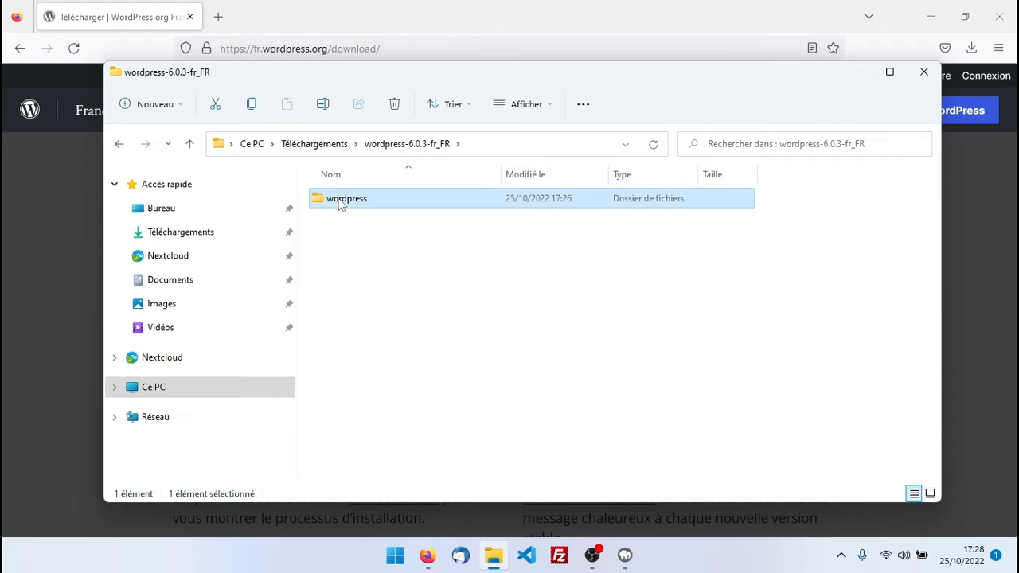
Rename the extracted wordpress folder to 'restaurant'
right_click(341, 204)
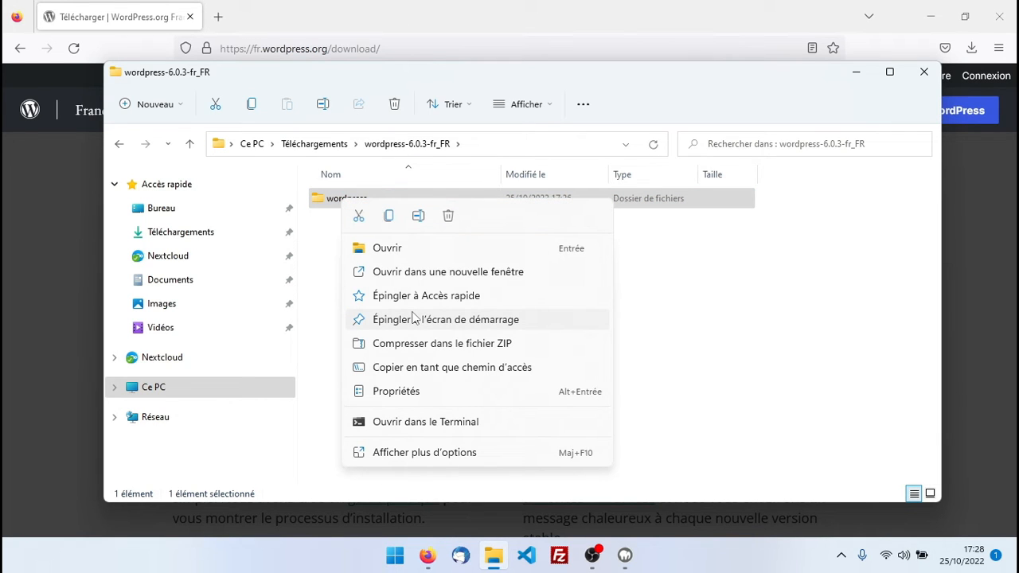
click(419, 216)
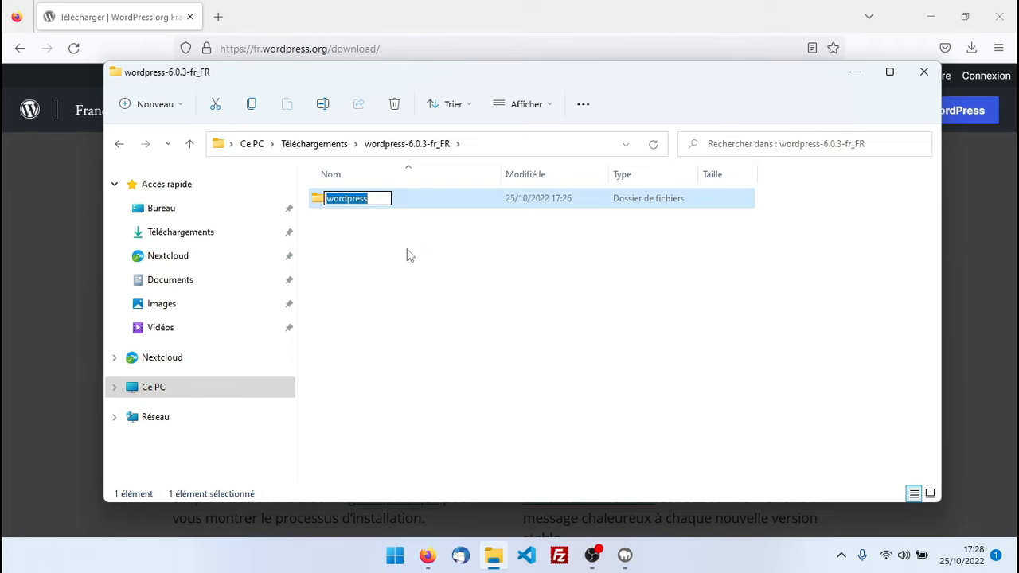
text(restaurant)
click(407, 254)
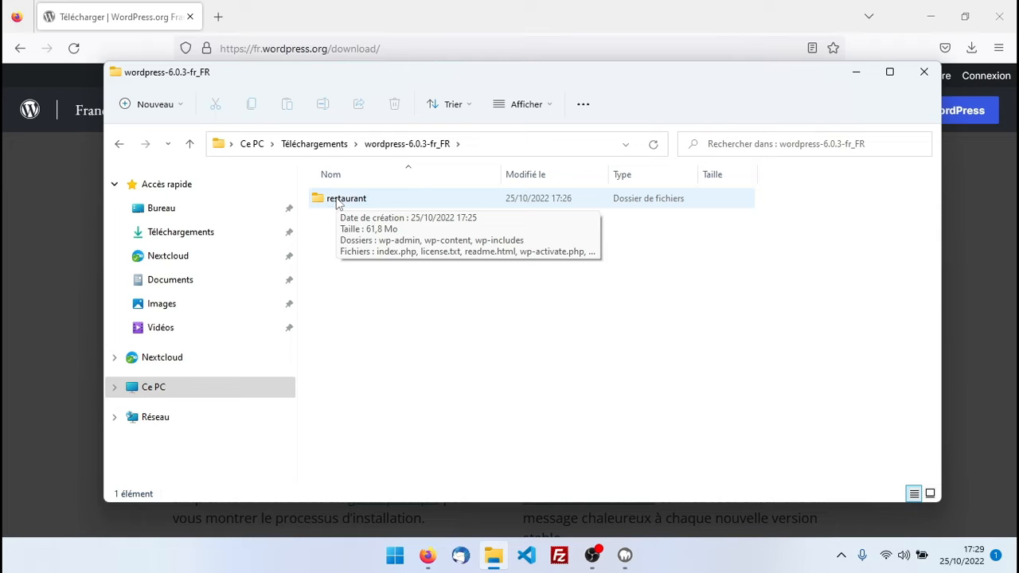
Cut the restaurant folder so it can be moved
click(337, 202)
right_click(338, 200)
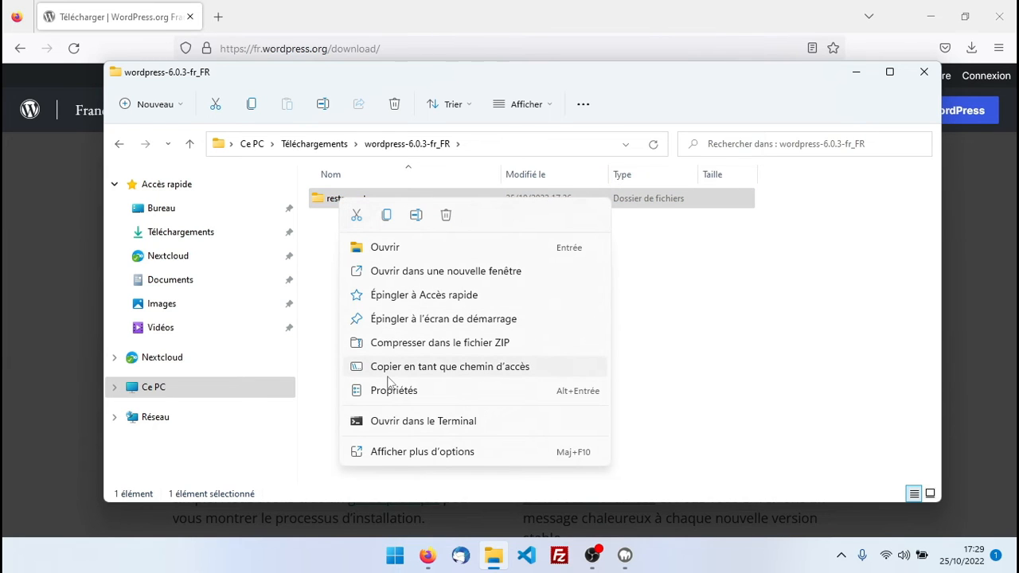
click(356, 217)
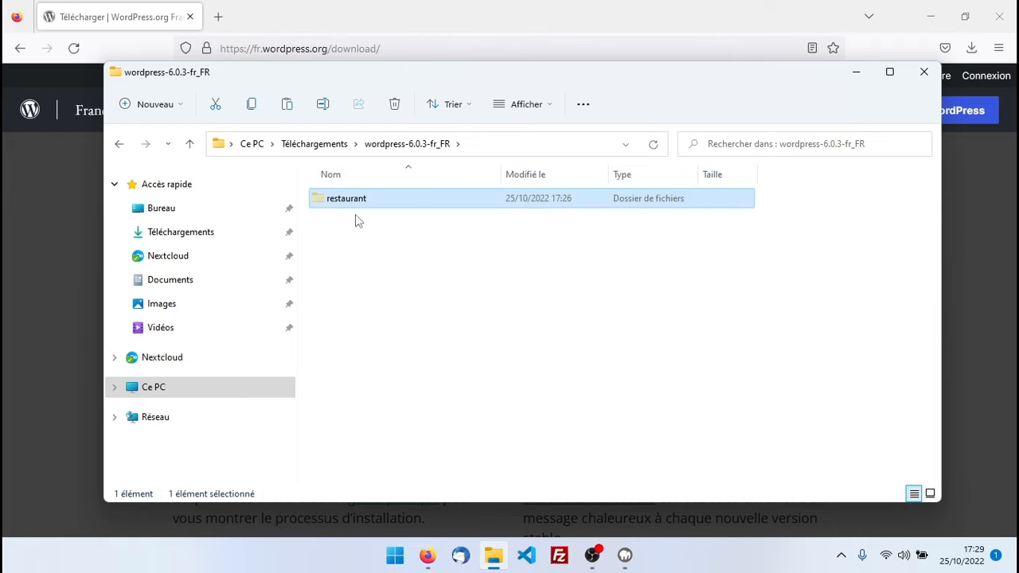
Navigate to C:\MAMP\htdocs
click(115, 389)
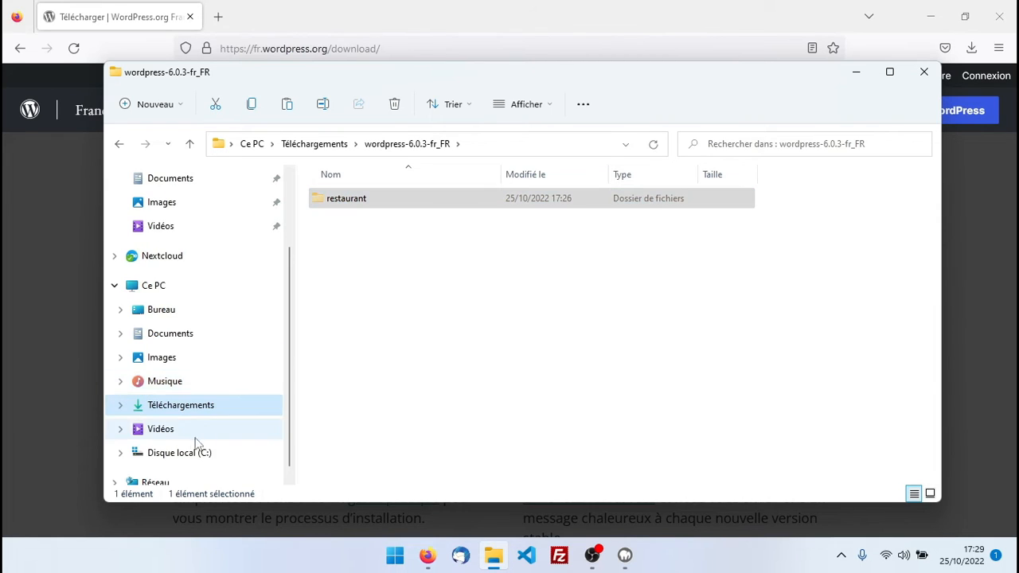
click(177, 460)
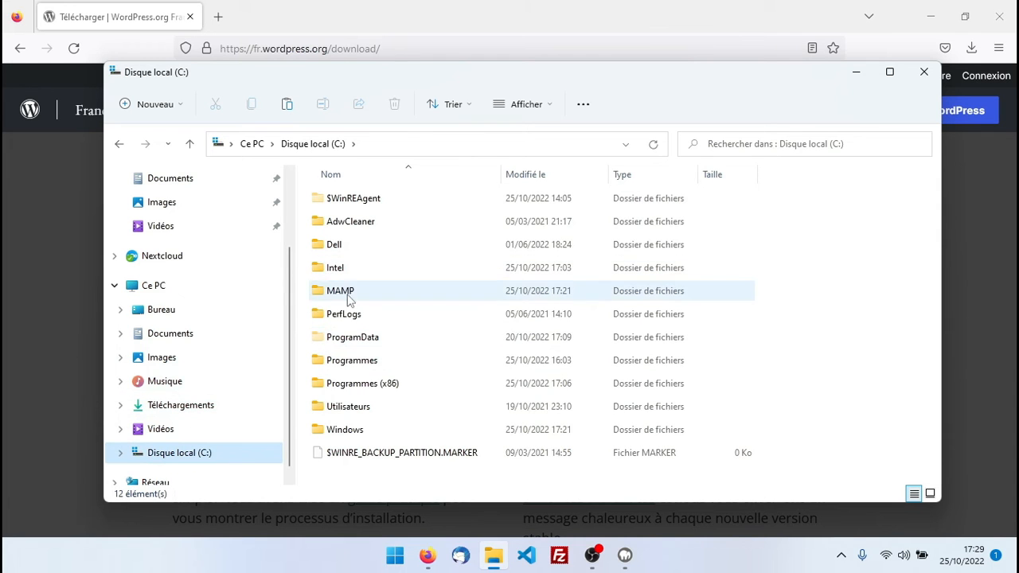
double_click(351, 293)
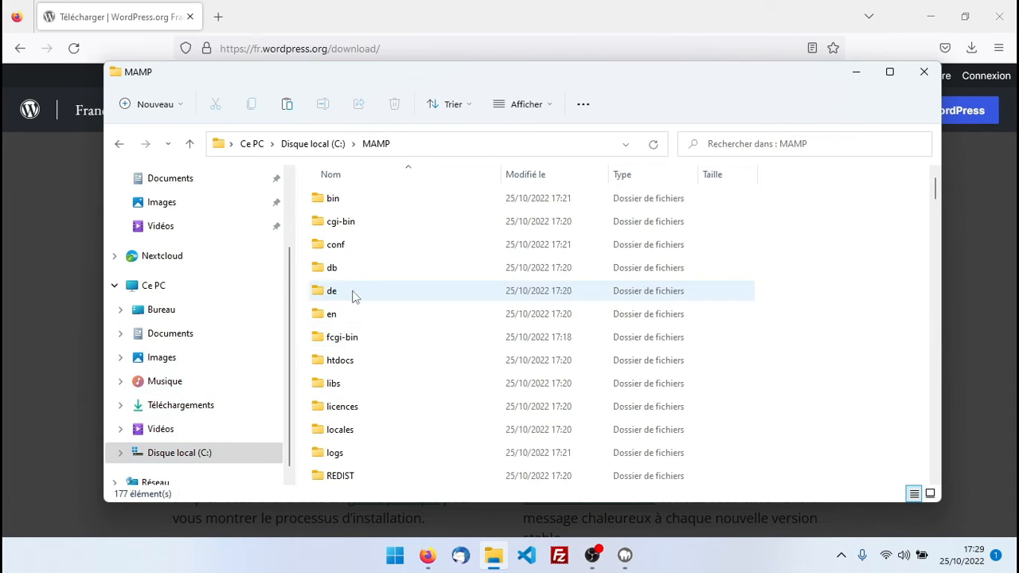
click(338, 365)
double_click(338, 365)
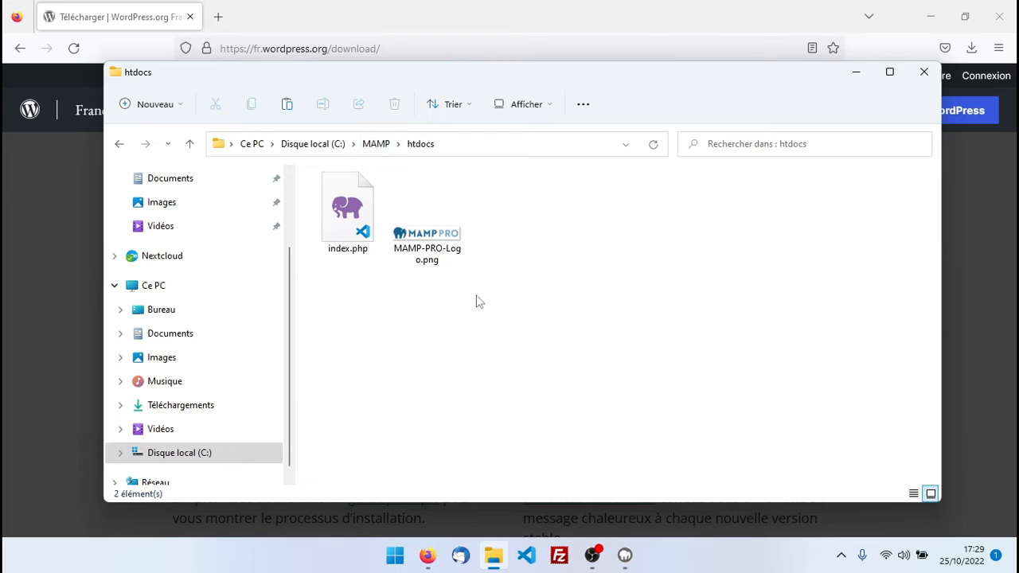
Paste the restaurant folder into htdocs and verify it contains the WordPress files
right_click(412, 347)
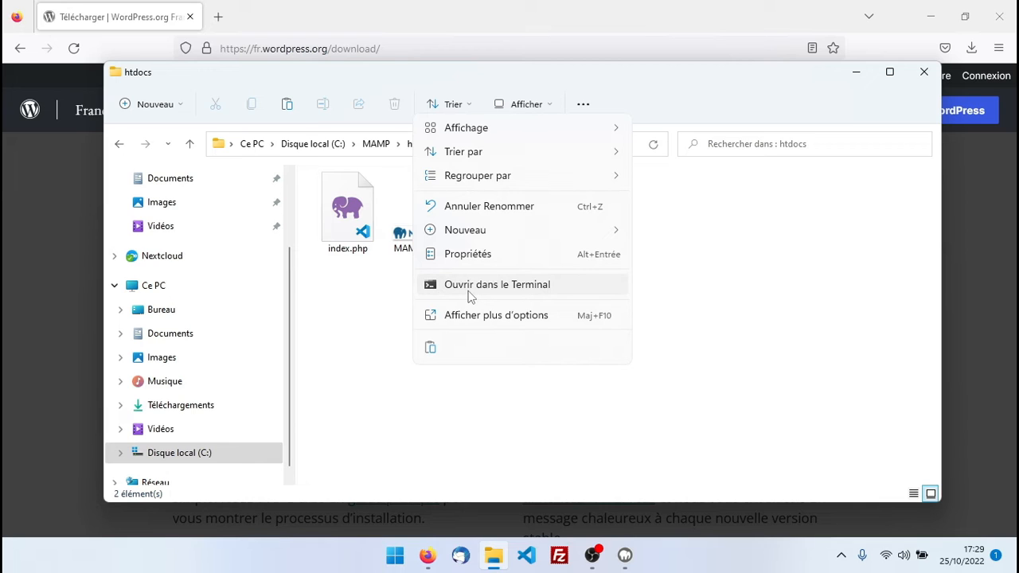
click(430, 350)
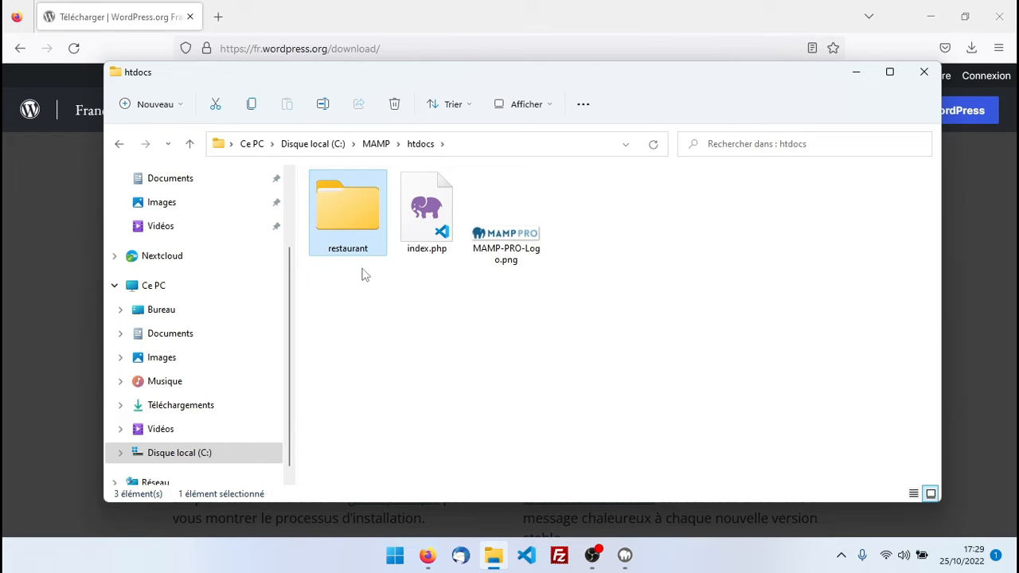
double_click(347, 212)
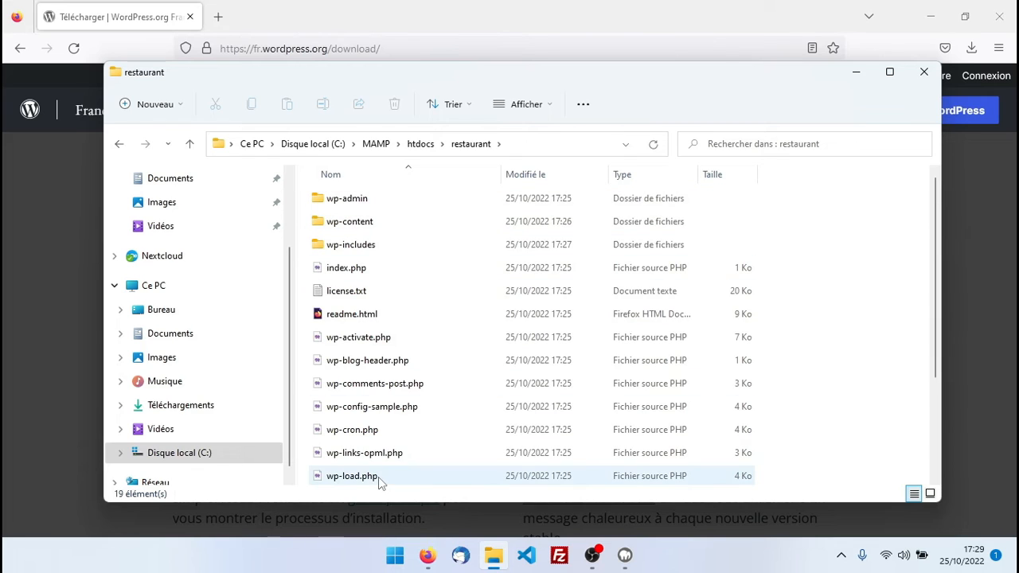
click(422, 145)
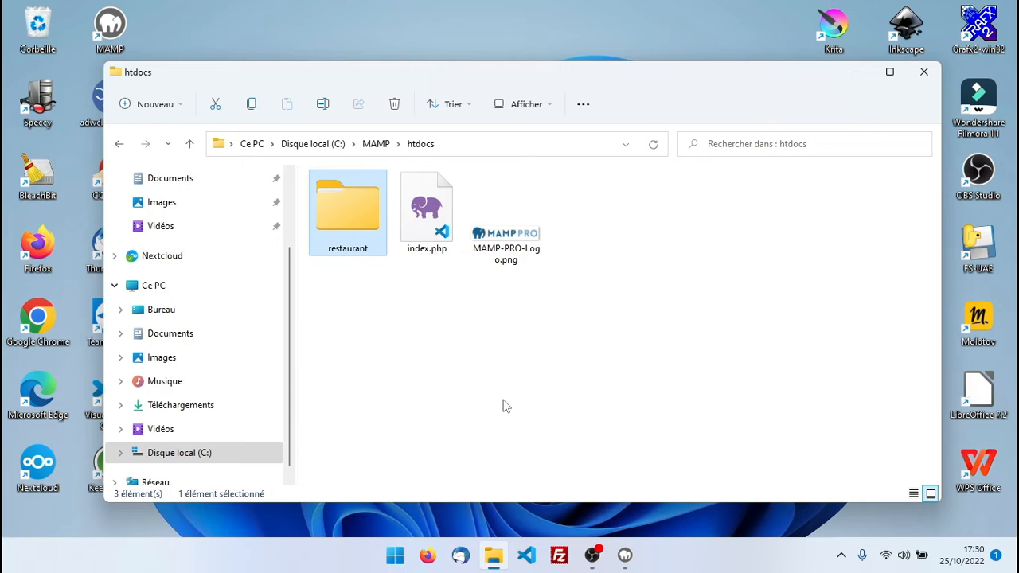
Open the MAMP WebStart page and pick out the MySQL host localhost, user root and password
click(626, 556)
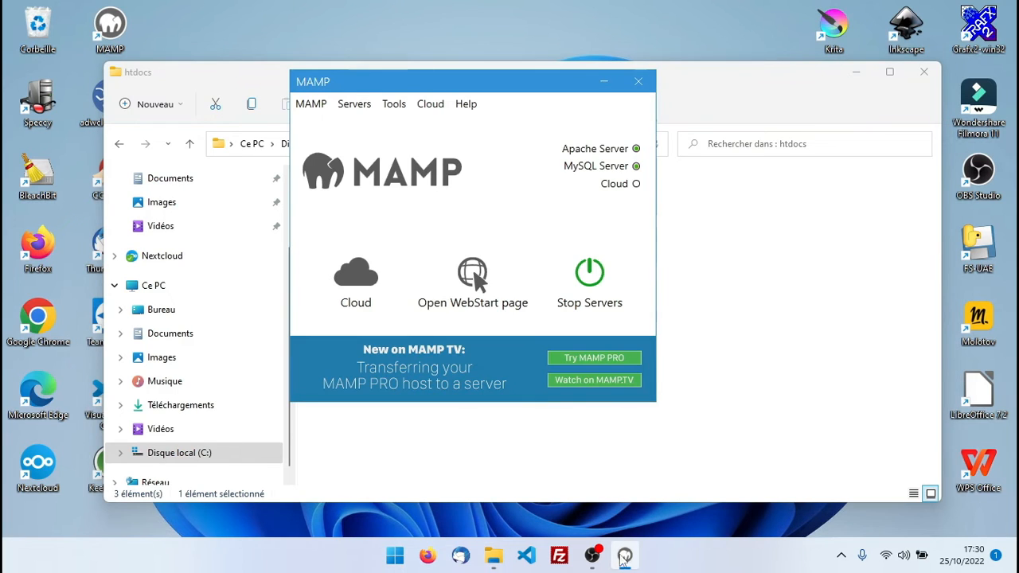
click(472, 274)
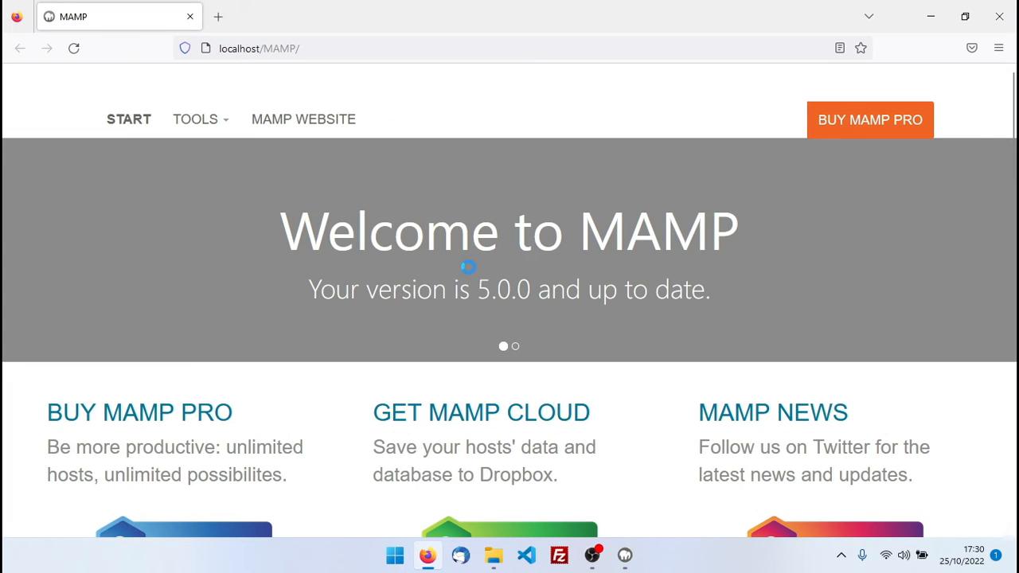
scroll(469, 267, down, 5)
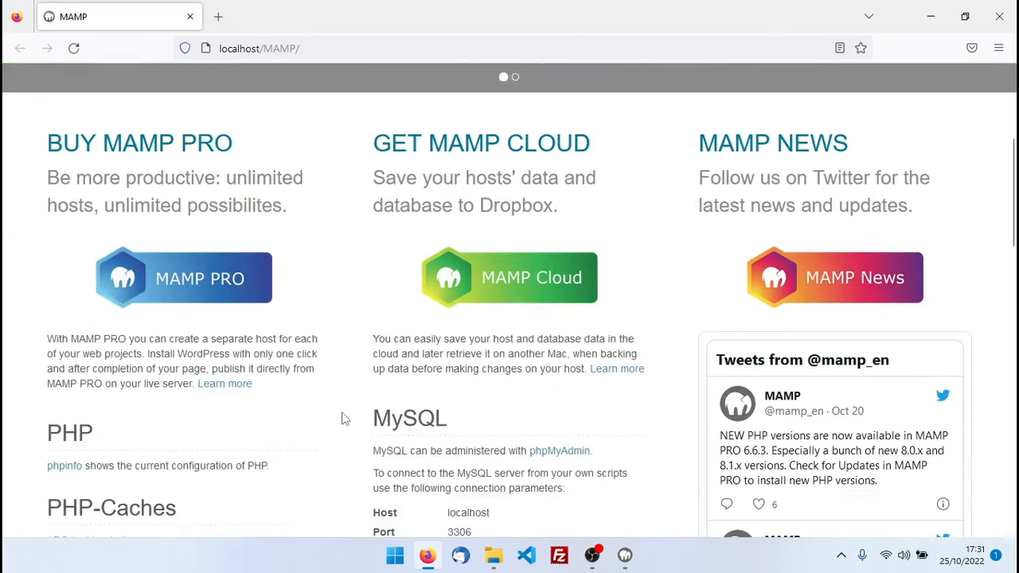
drag(449, 325, 495, 323)
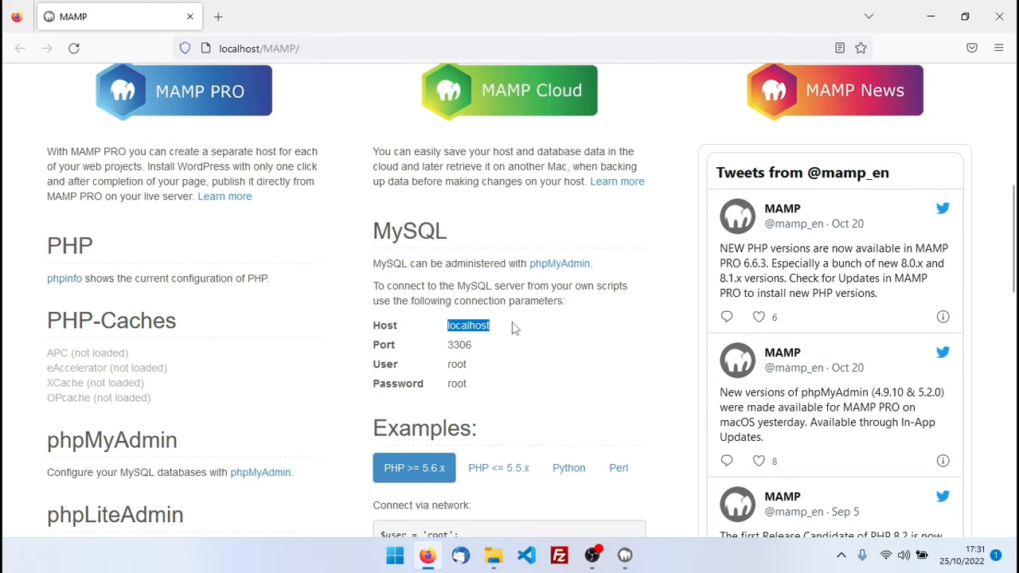
drag(447, 364, 508, 371)
drag(444, 384, 490, 392)
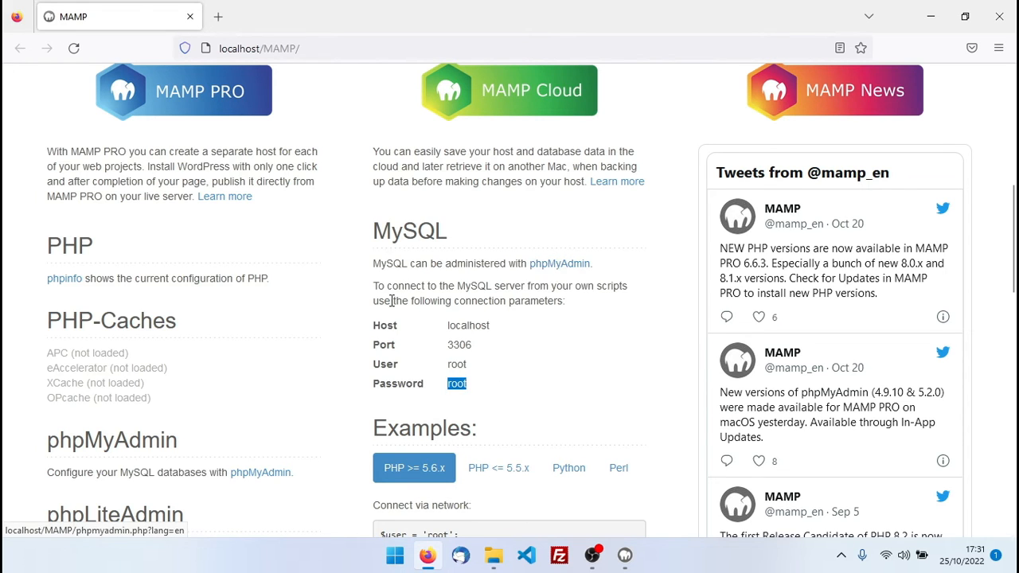
scroll(333, 260, up, 10)
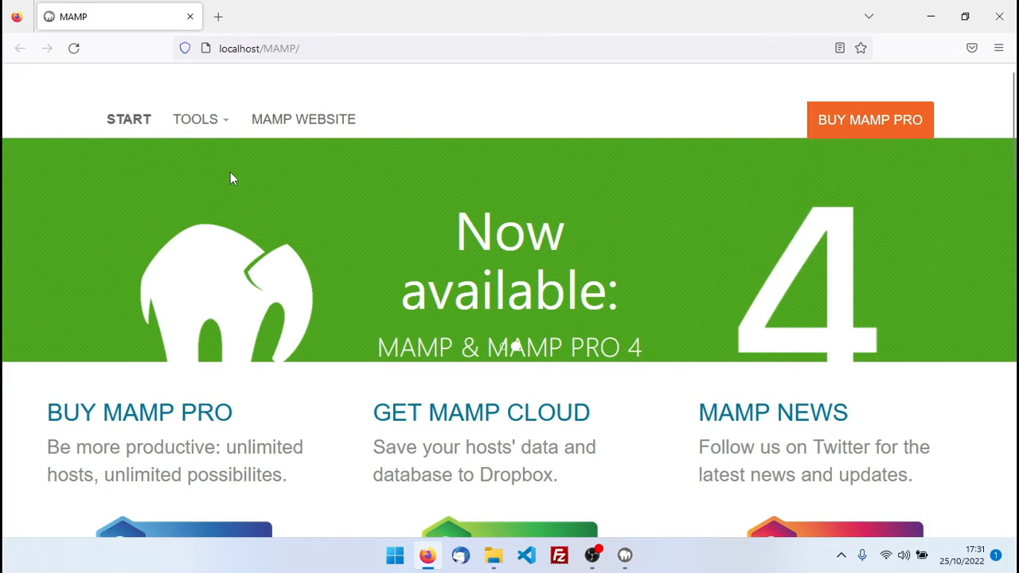
Open phpMyAdmin from the MAMP tools and switch its interface to French
click(200, 121)
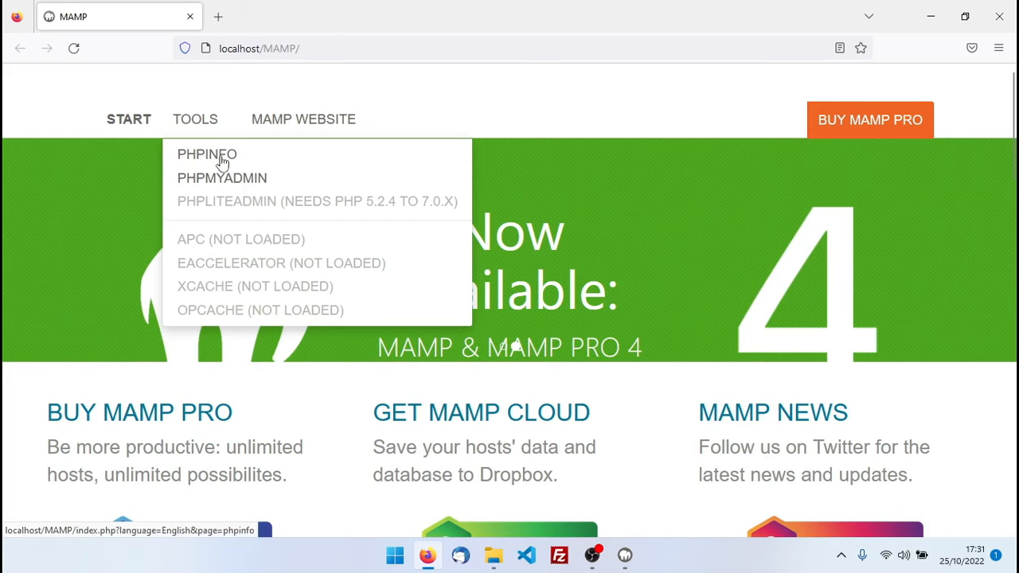
click(231, 179)
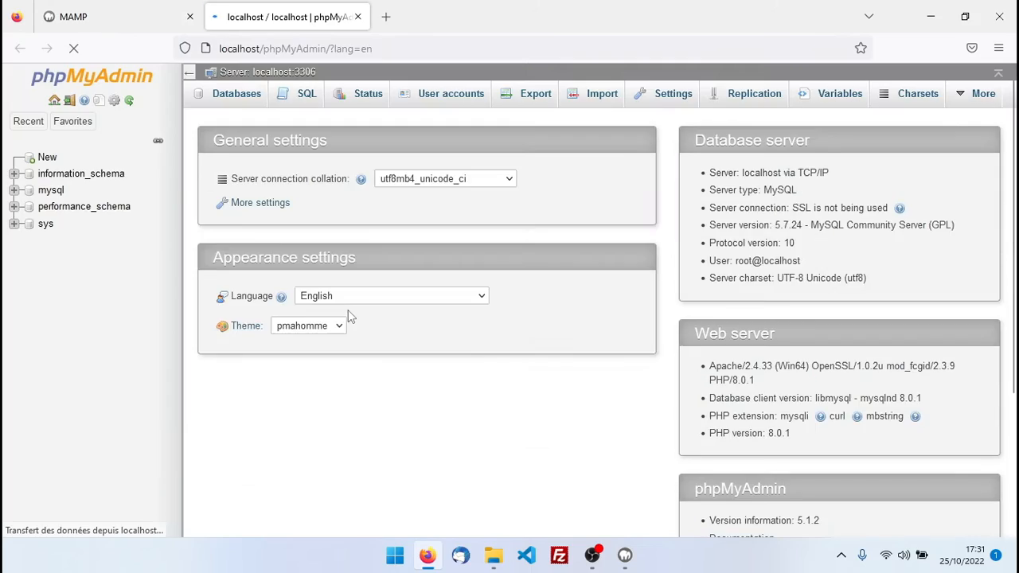
click(347, 301)
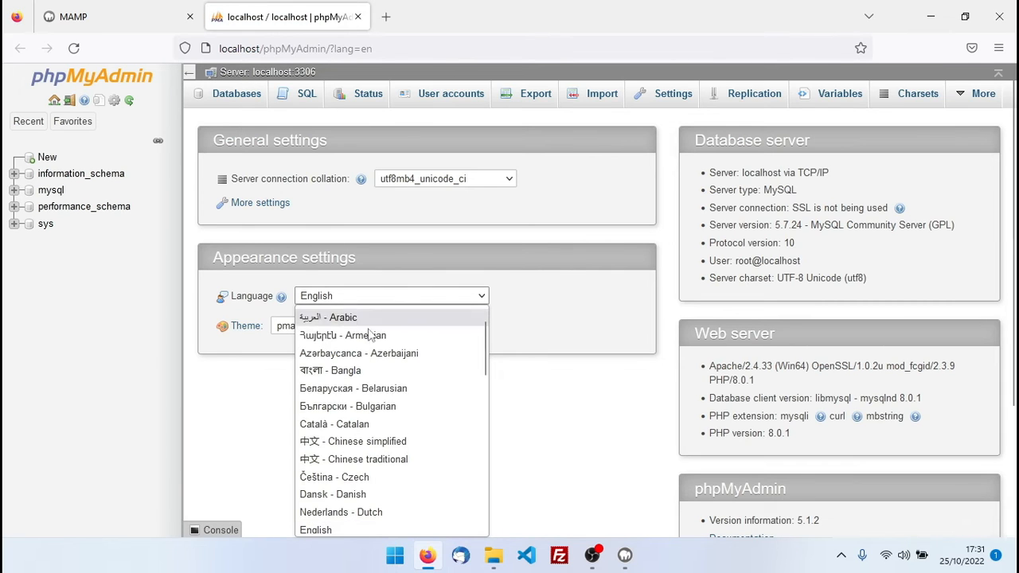
scroll(358, 450, down, 6)
scroll(347, 419, up, 2)
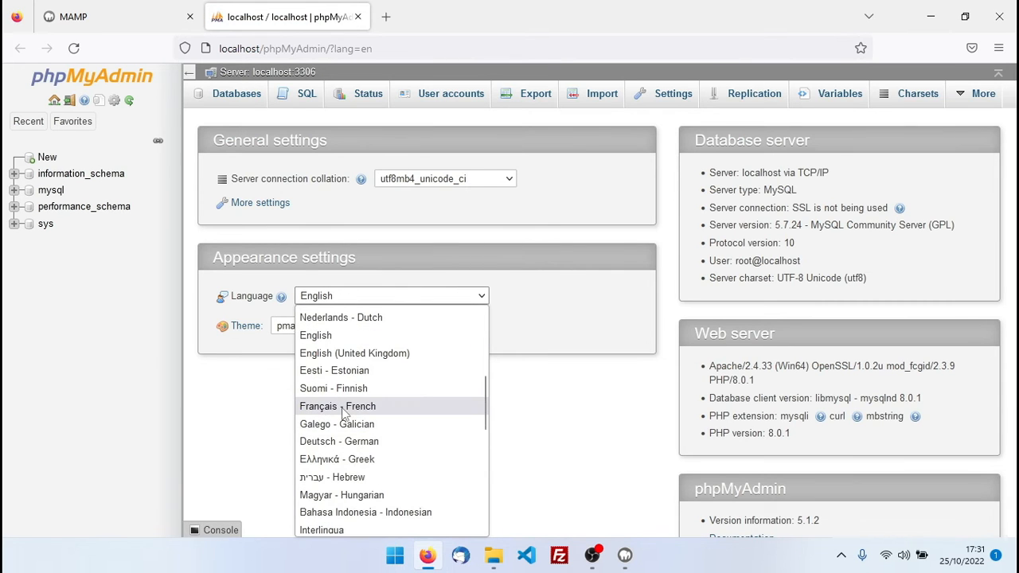
click(344, 407)
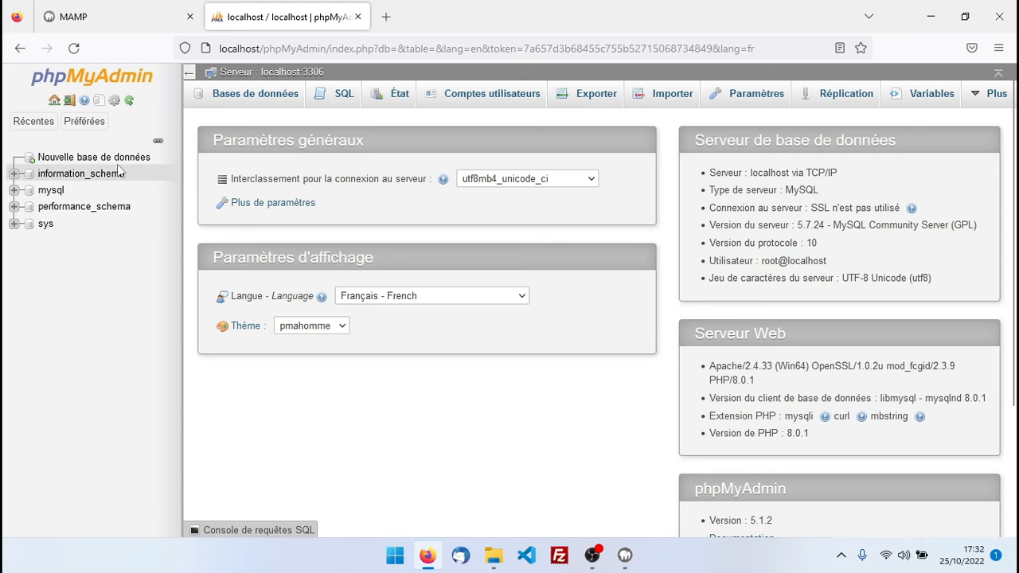
Create the database 'restaurant' with the utf8mb4_general_ci collation
click(73, 159)
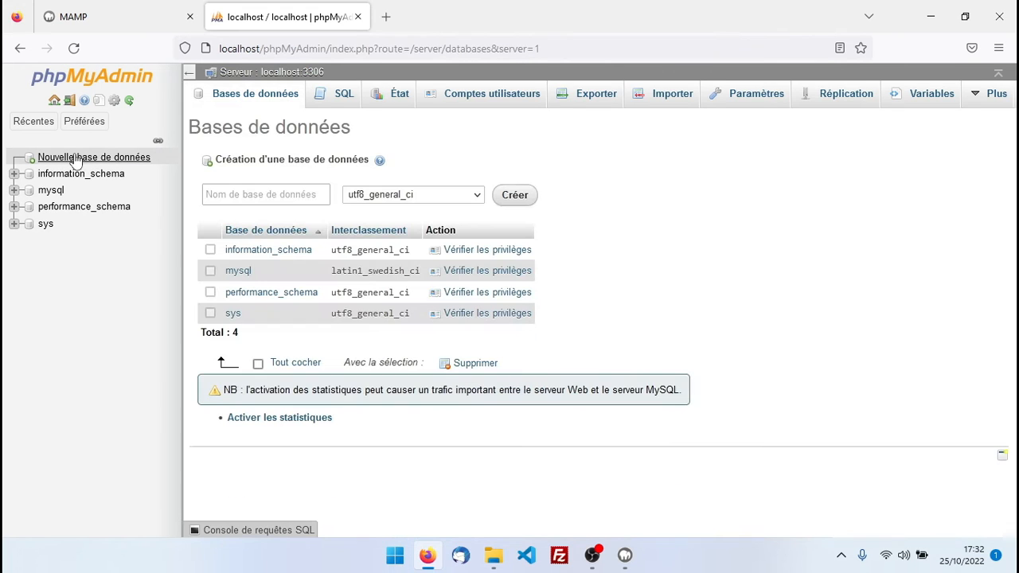
click(243, 194)
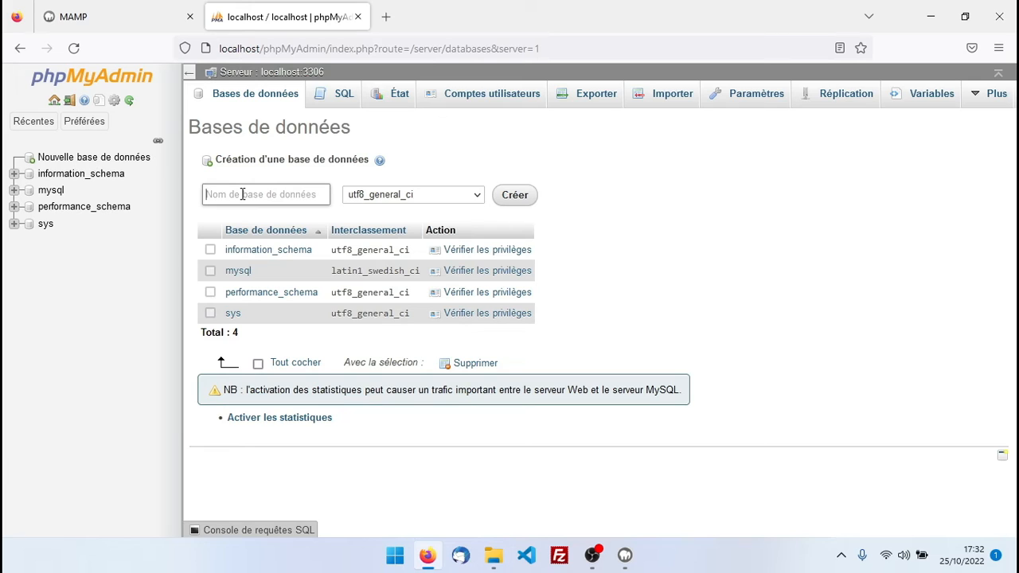
text(restaurant)
click(410, 196)
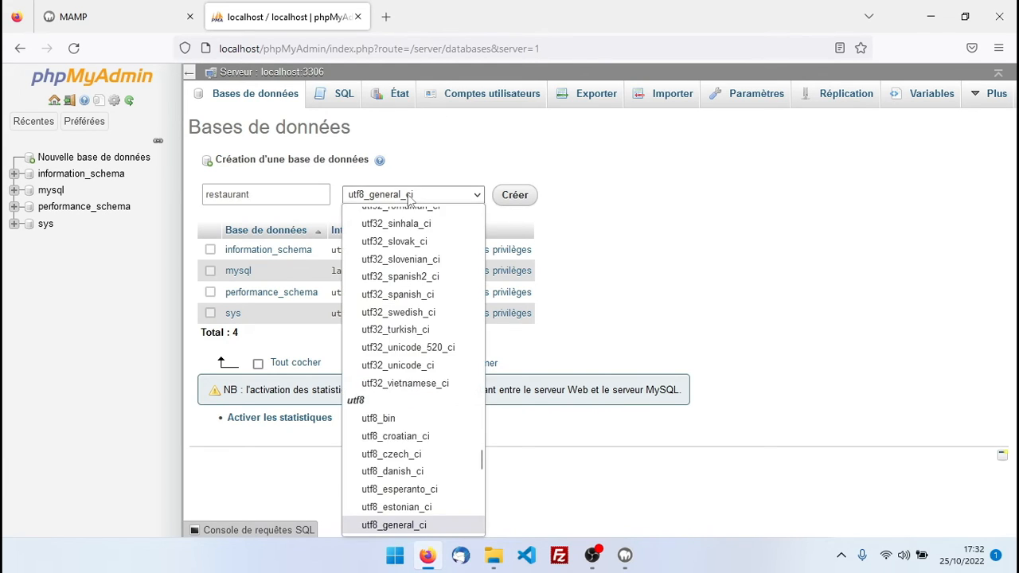
scroll(414, 365, up, 1)
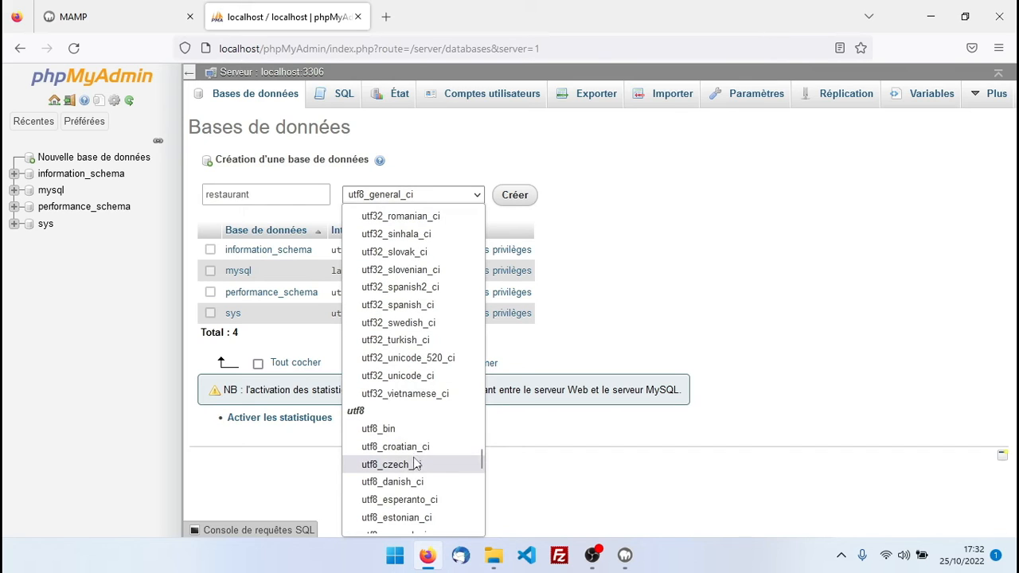
scroll(414, 460, down, 8)
scroll(414, 466, down, 2)
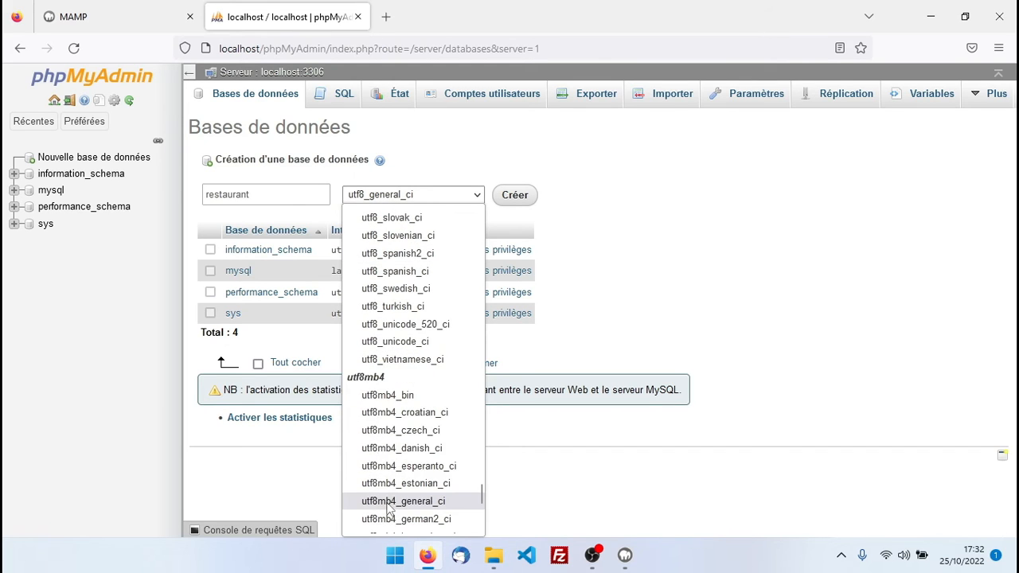
click(390, 498)
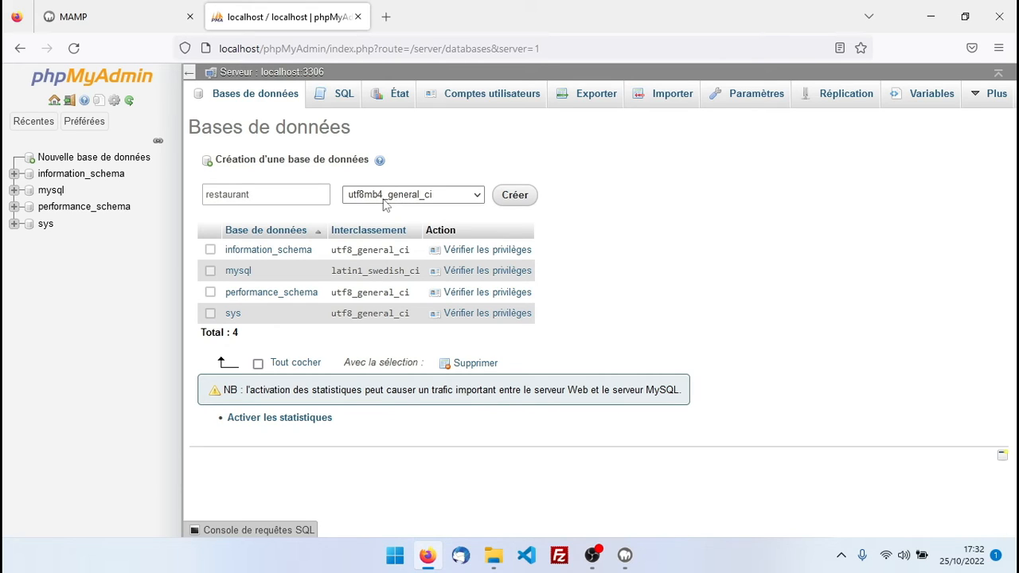
click(524, 197)
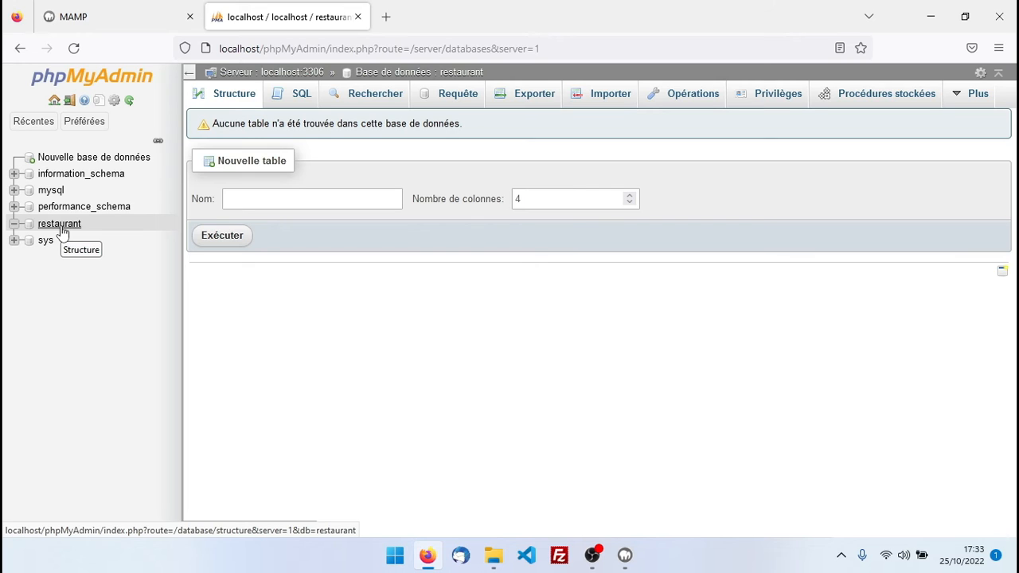
Close the phpMyAdmin tab and load localhost/restaurant in Firefox
click(359, 17)
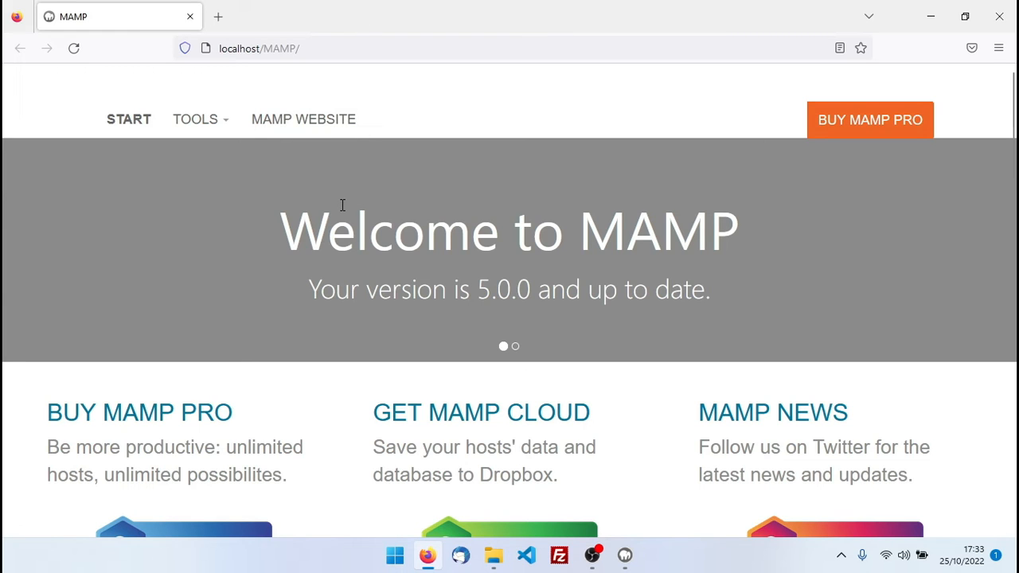
click(268, 49)
click(263, 48)
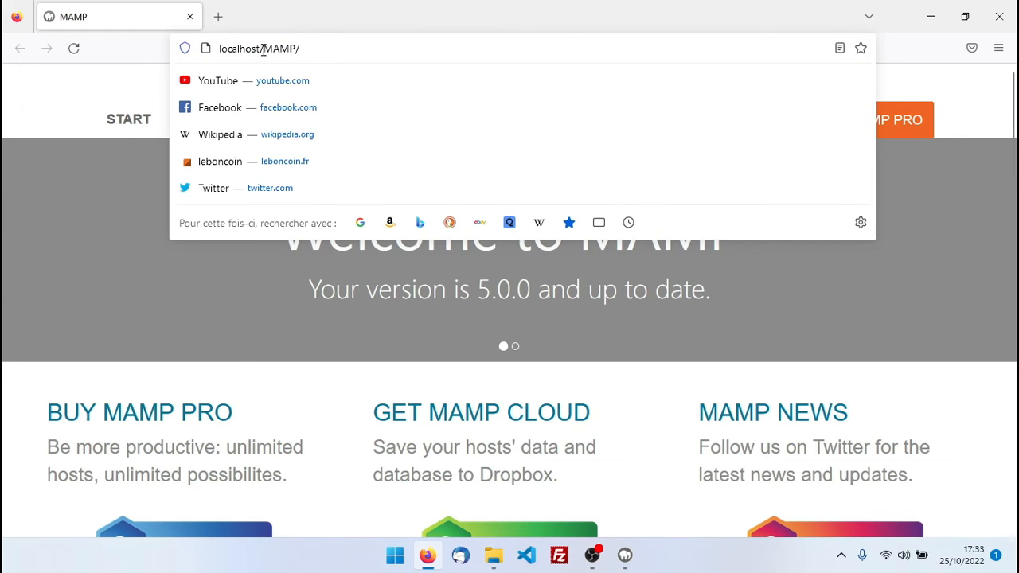
drag(265, 48, 419, 61)
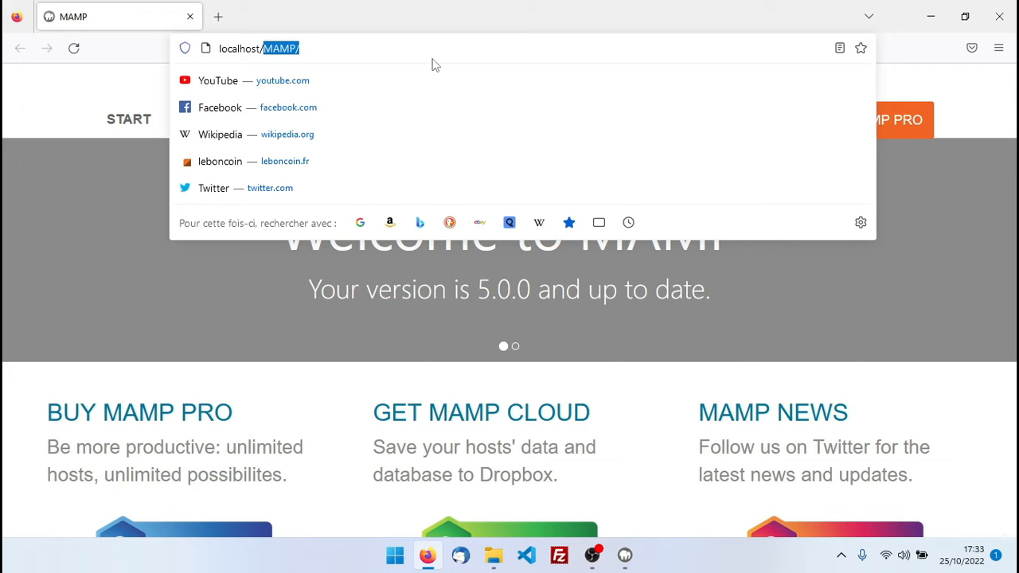
key(BackSpace)
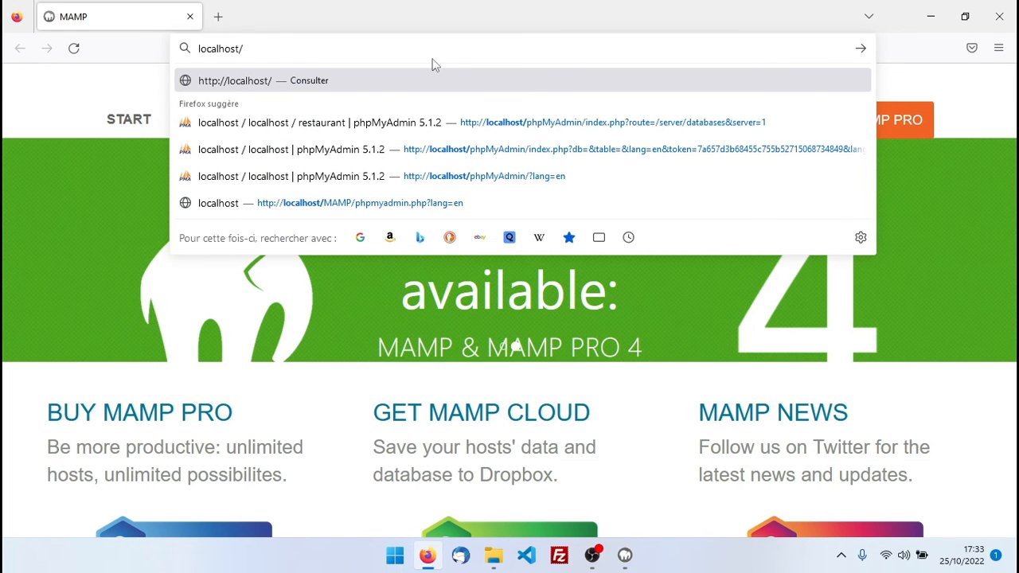
text(restauran)
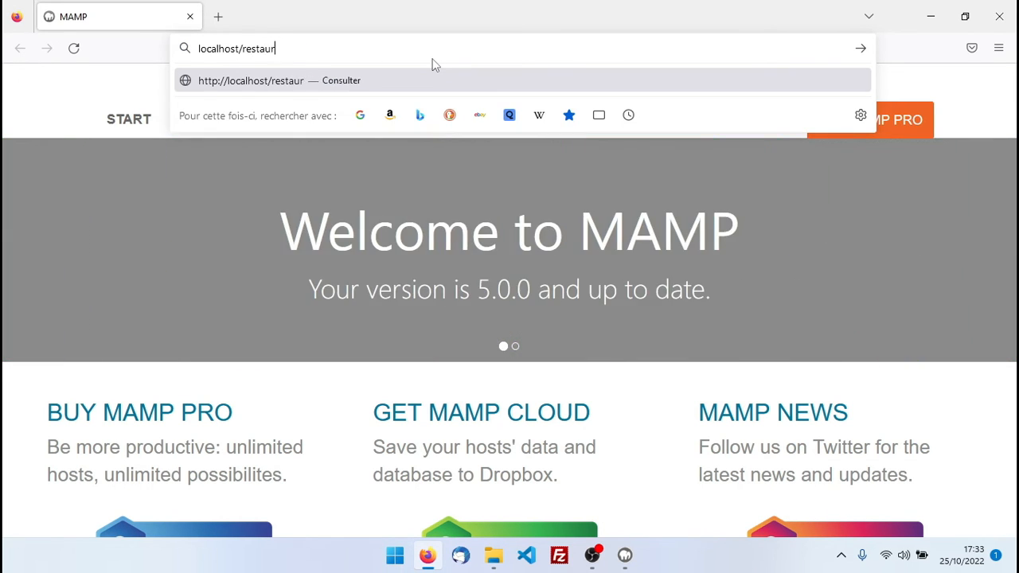
text(t)
key(Return)
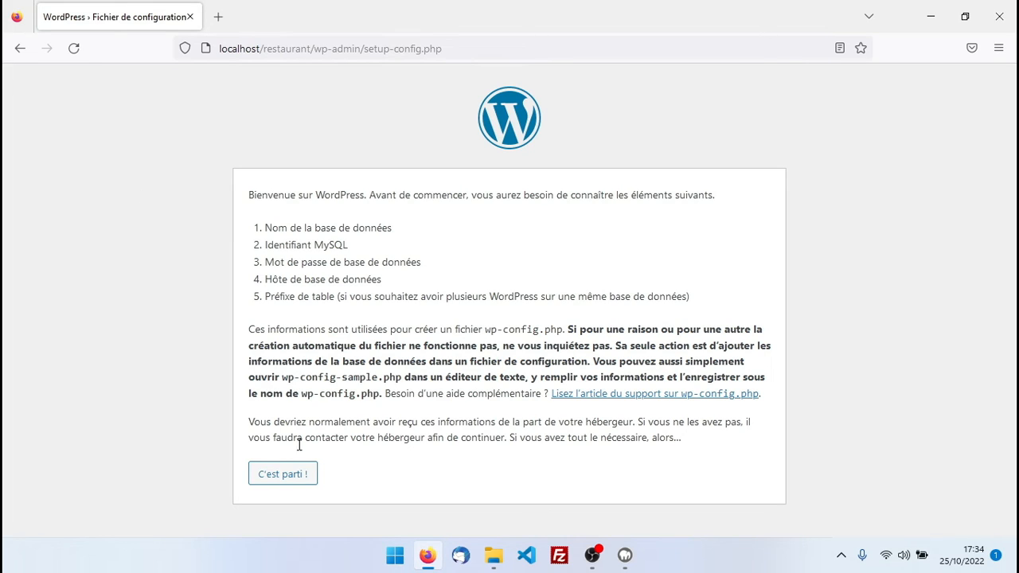
Enter database 'restaurant', user root, the MySQL password and host localhost, submit, then launch installation
click(281, 476)
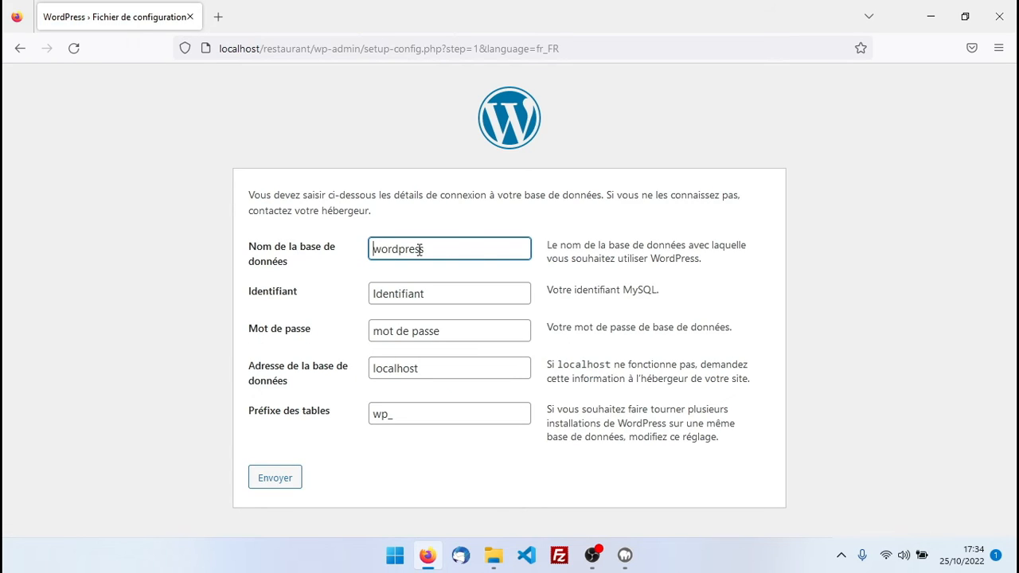
drag(465, 251, 325, 241)
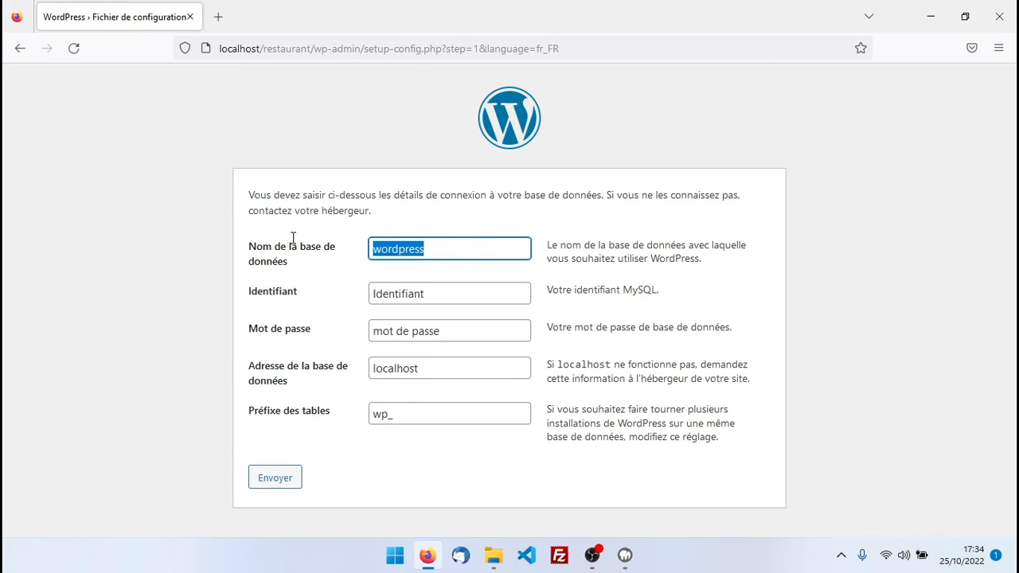
text(res)
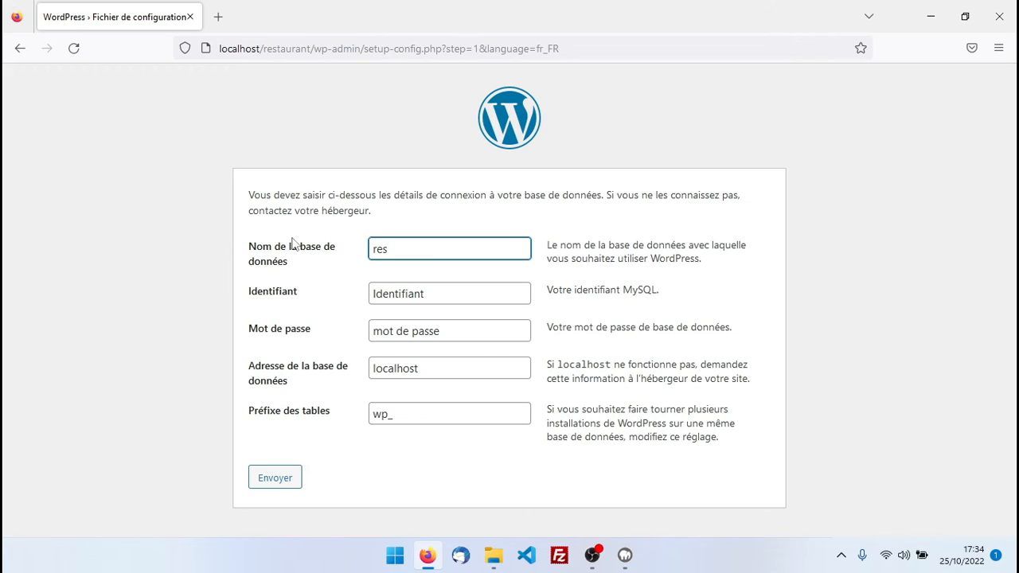
text(taurant)
key(Tab)
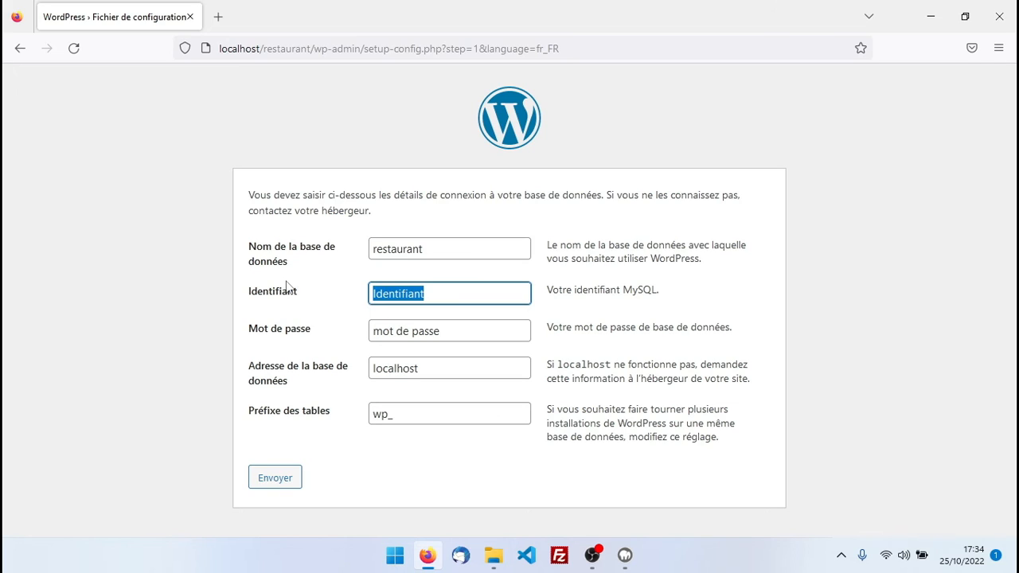
text(root)
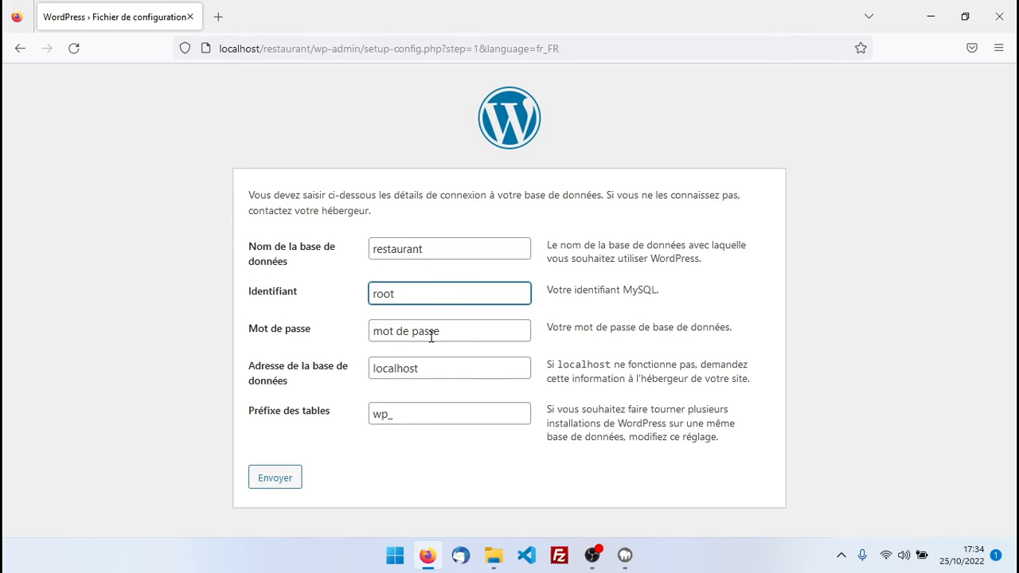
key(Tab)
text(root)
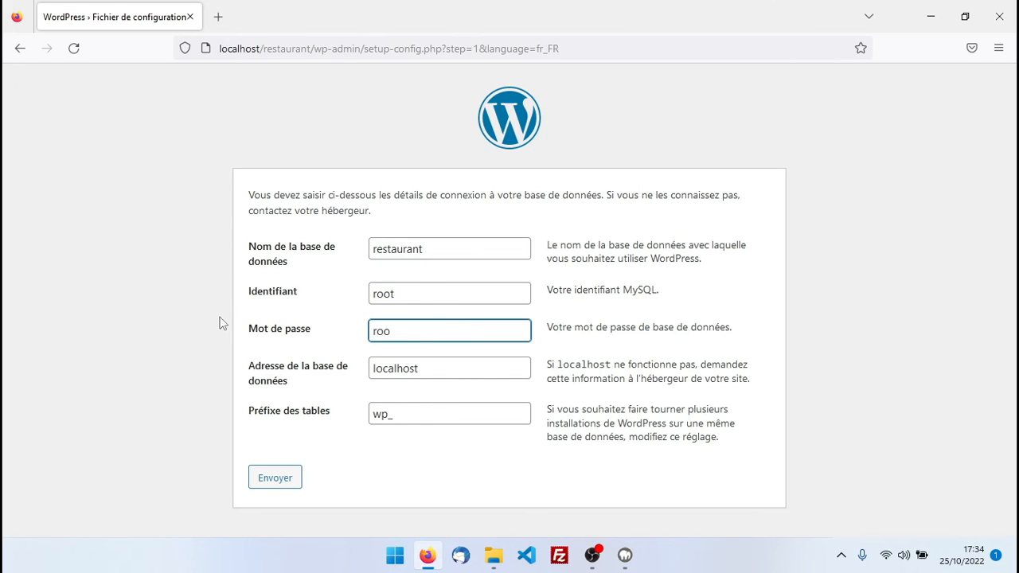
click(443, 371)
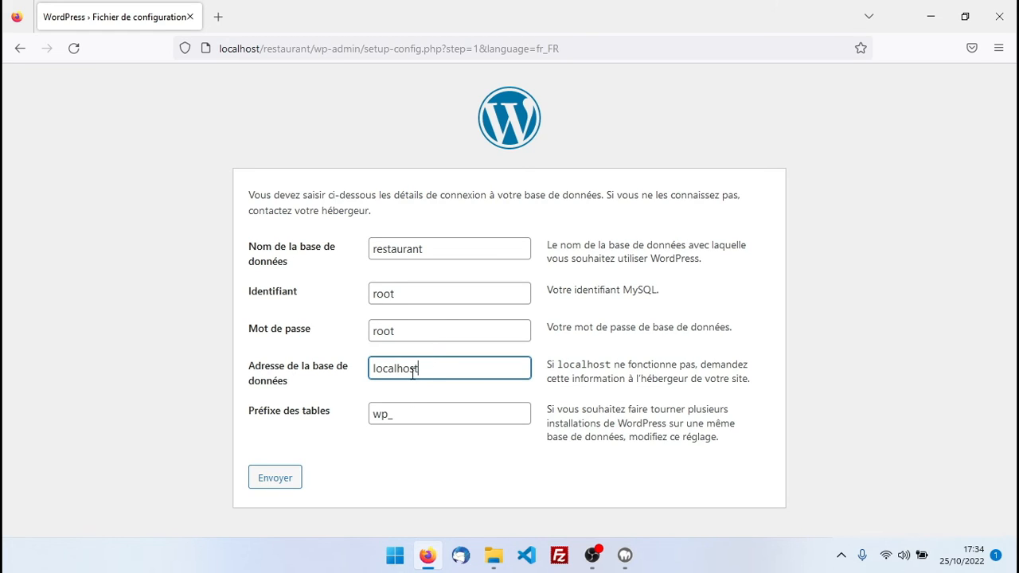
click(279, 481)
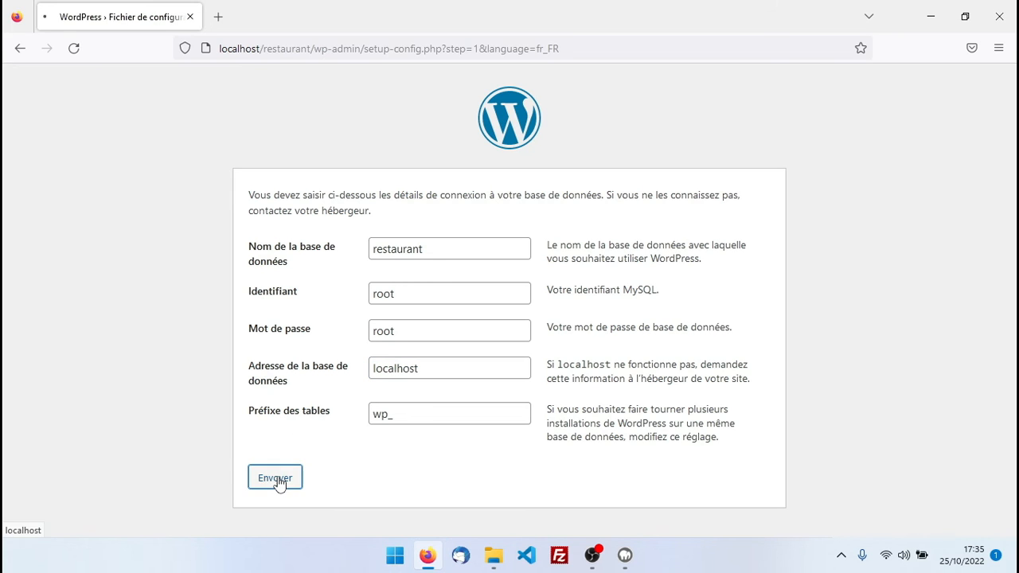
click(293, 250)
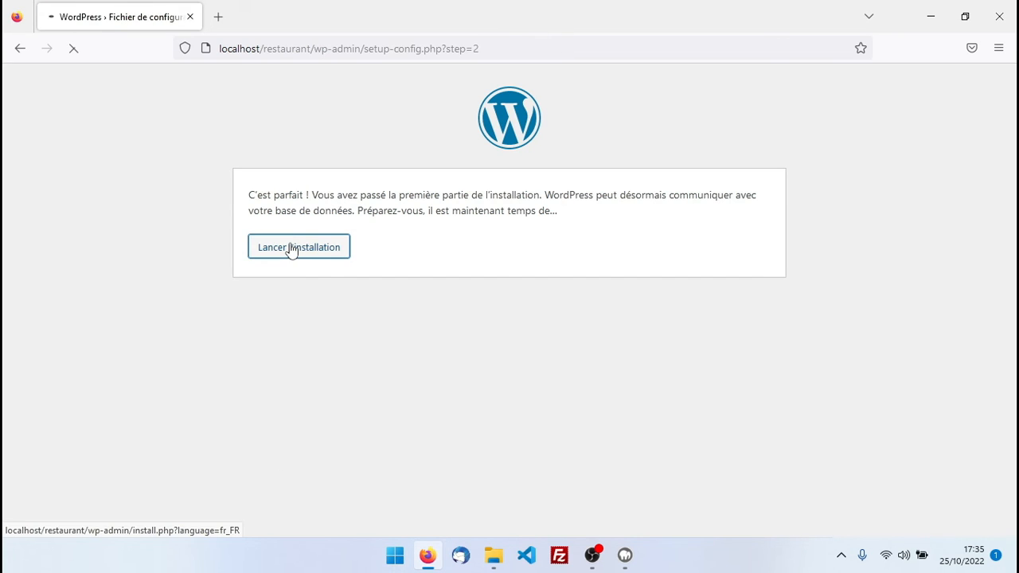
Set the site title to 'Restaurant', enter the admin username, and select the generated password
scroll(415, 161, down, 3)
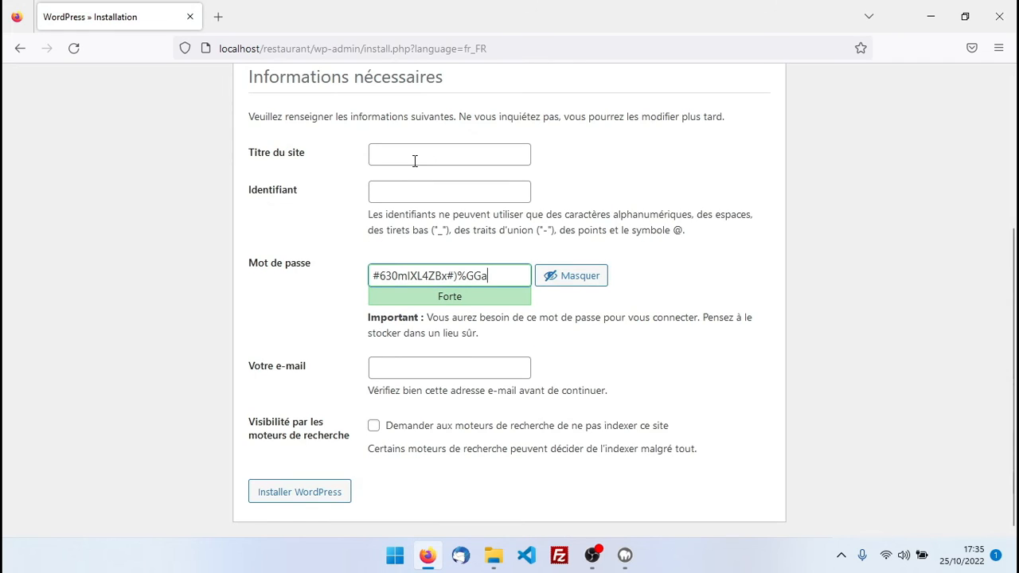
click(415, 157)
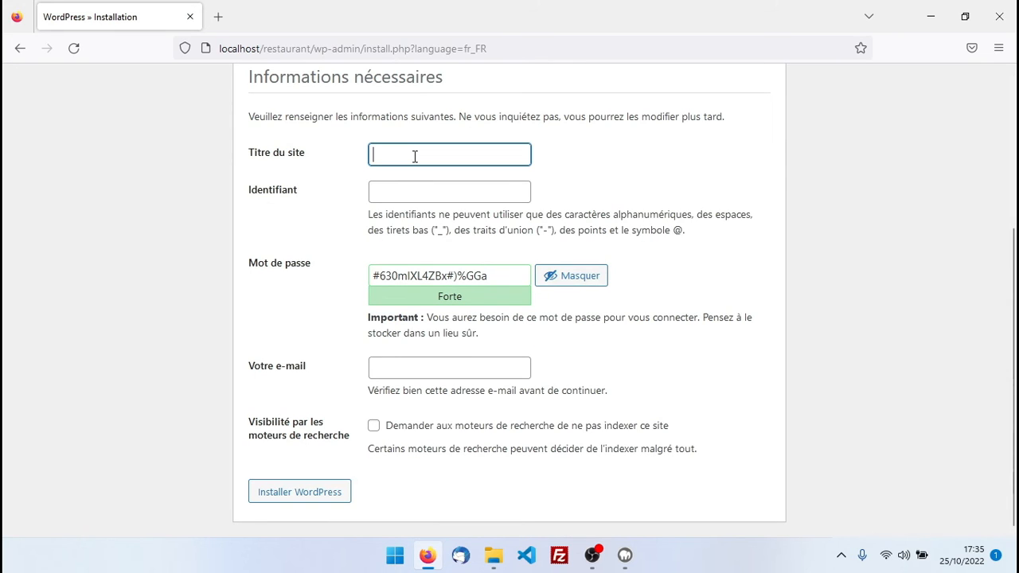
text(Restaurant)
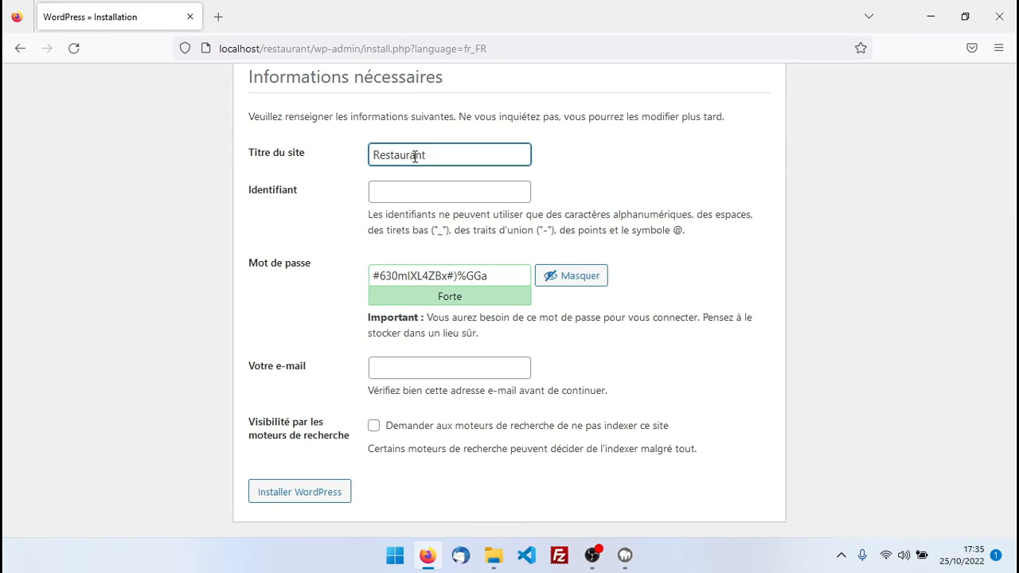
click(402, 176)
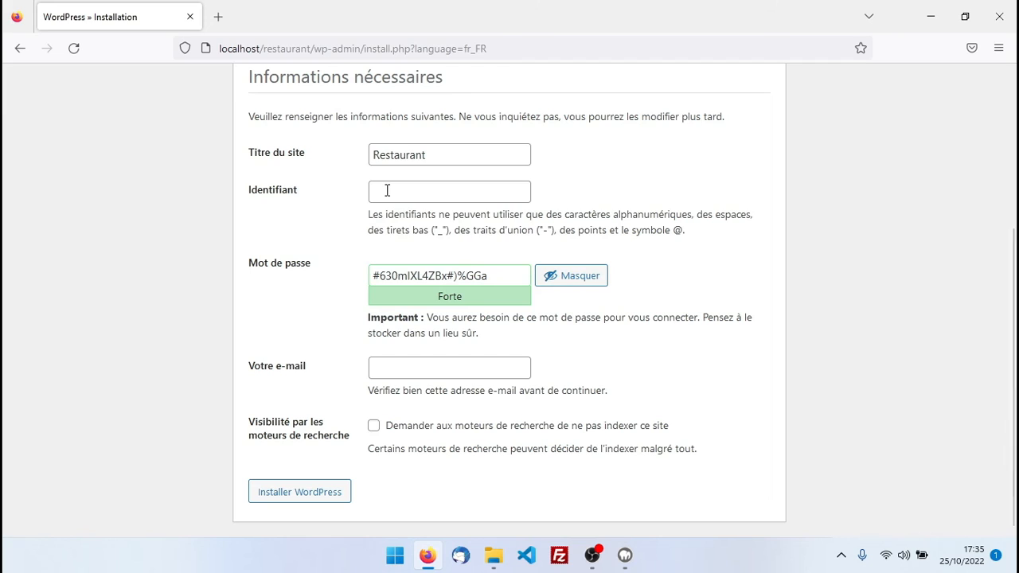
click(387, 190)
text(guillaume)
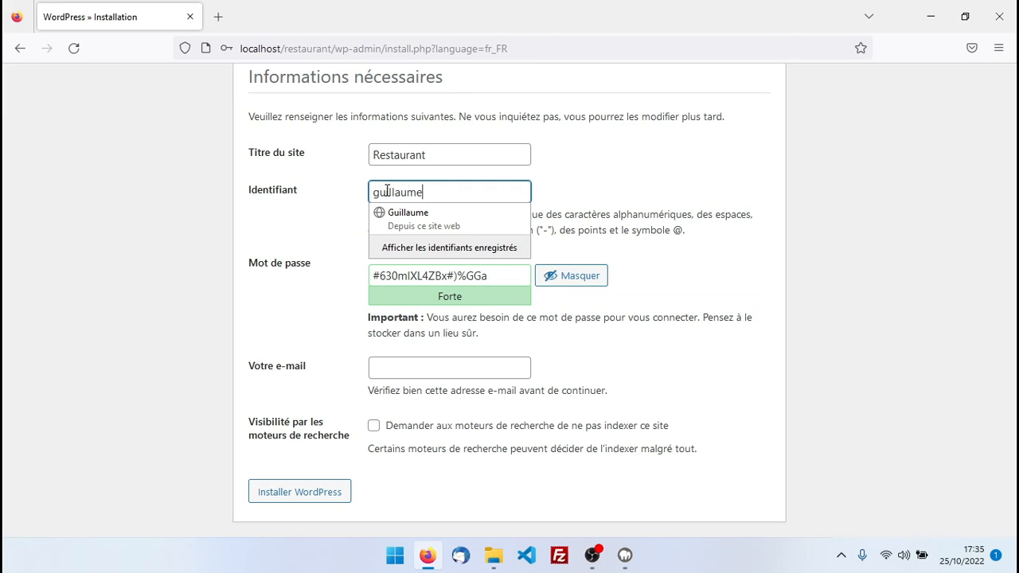
click(314, 213)
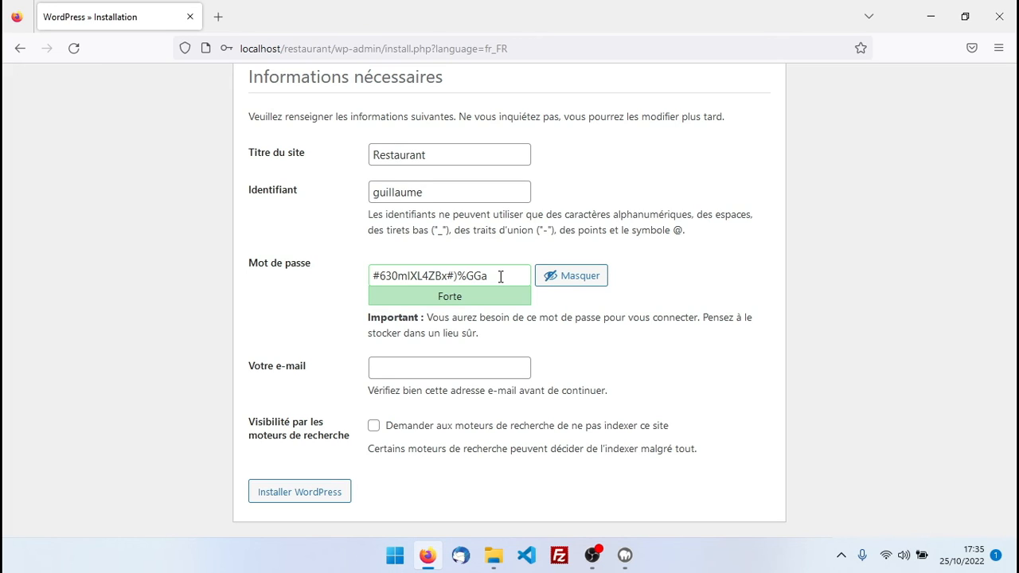
drag(500, 276, 309, 275)
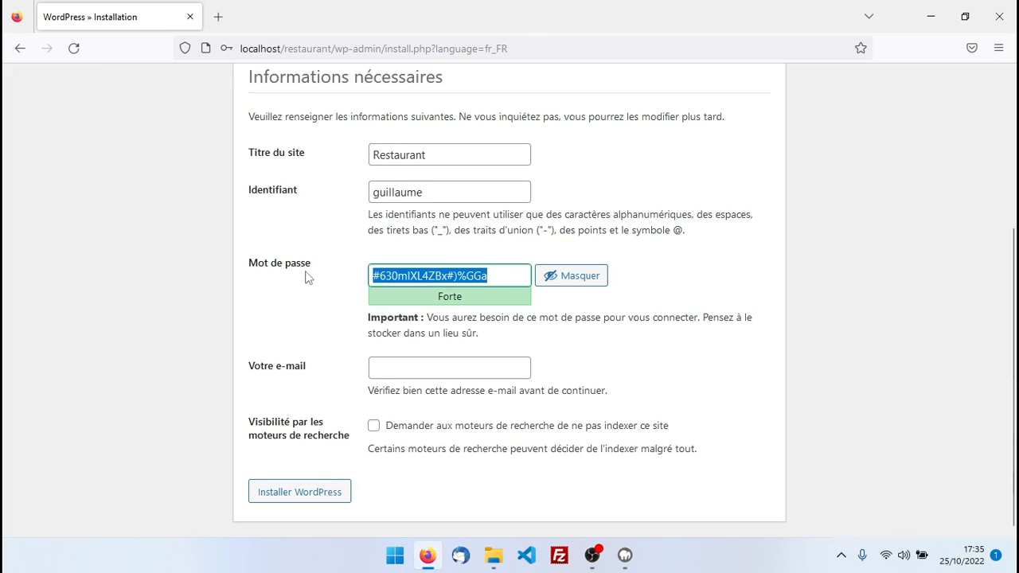
Enter the admin e-mail address, install WordPress, and save the login in Firefox
click(410, 369)
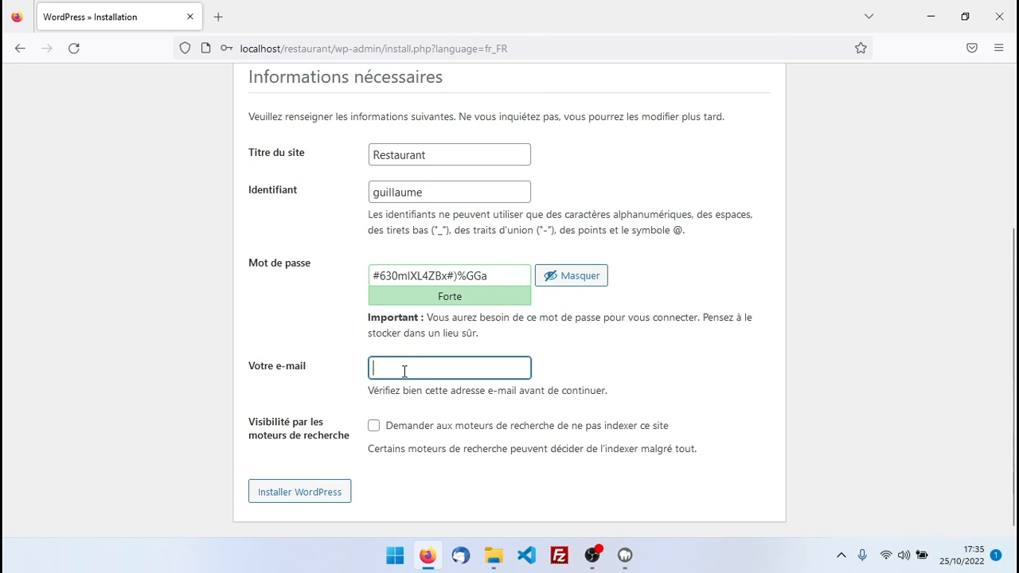
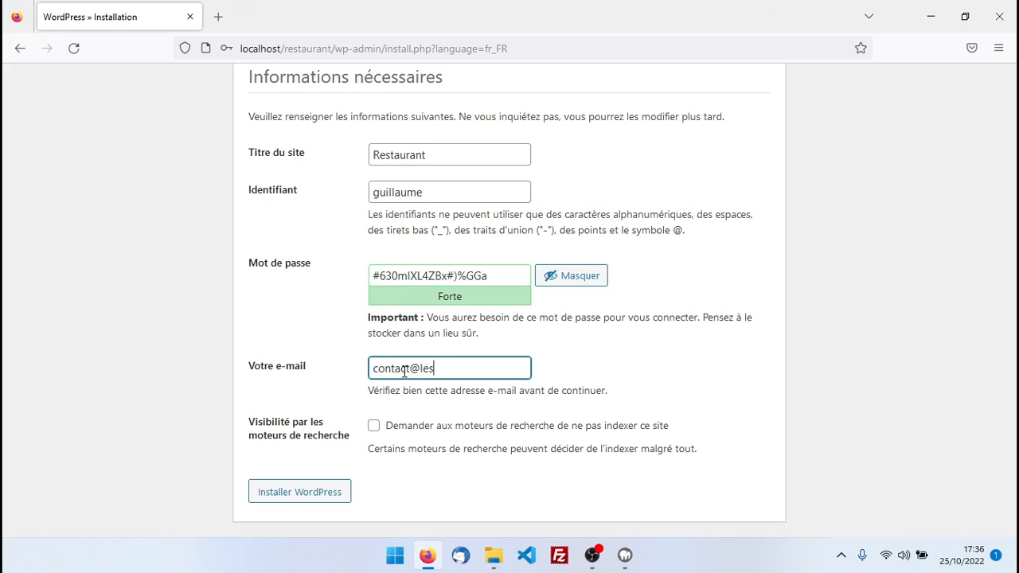
click(296, 497)
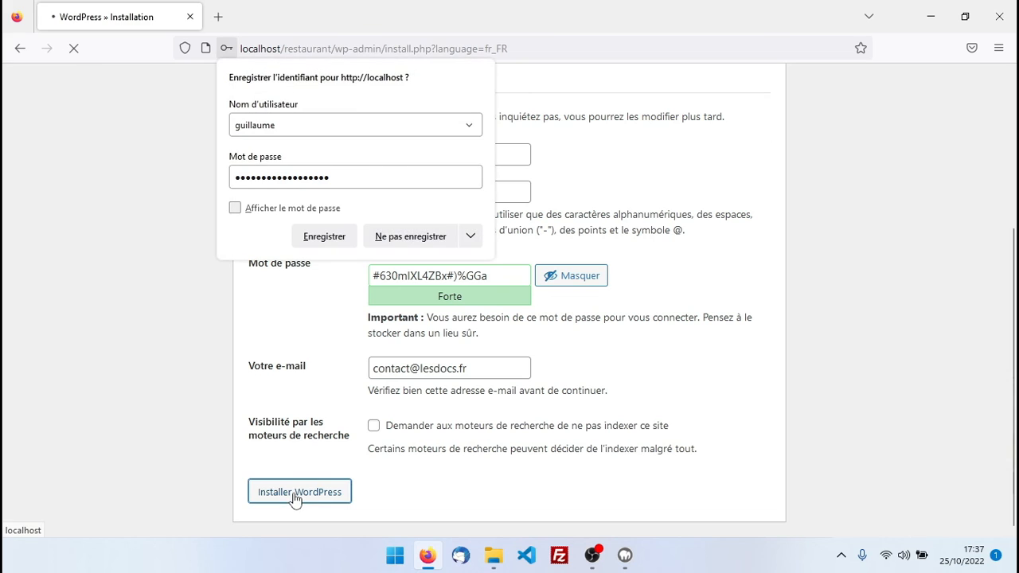
click(321, 238)
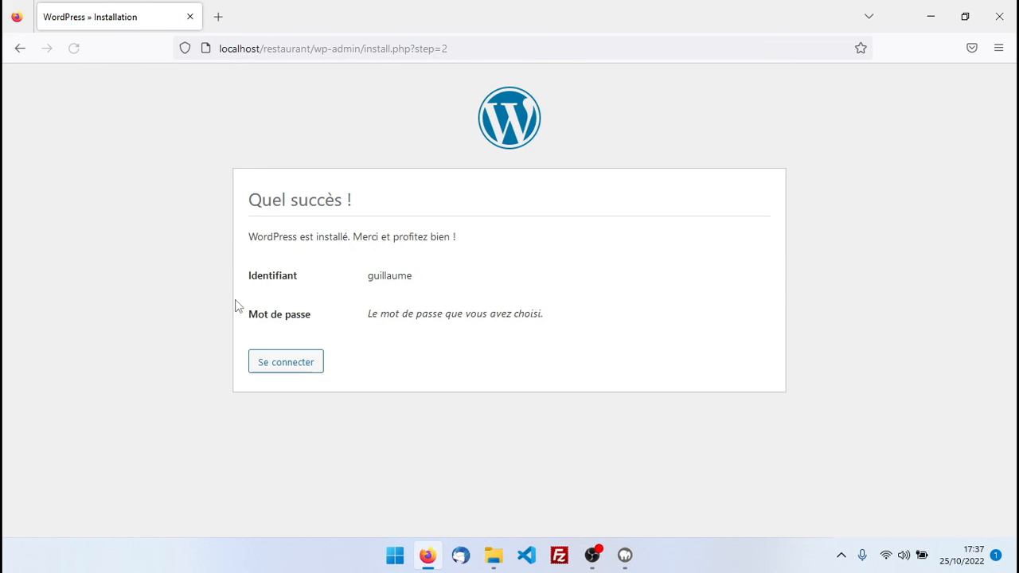
Log in to the WordPress admin dashboard with the saved credentials
click(277, 363)
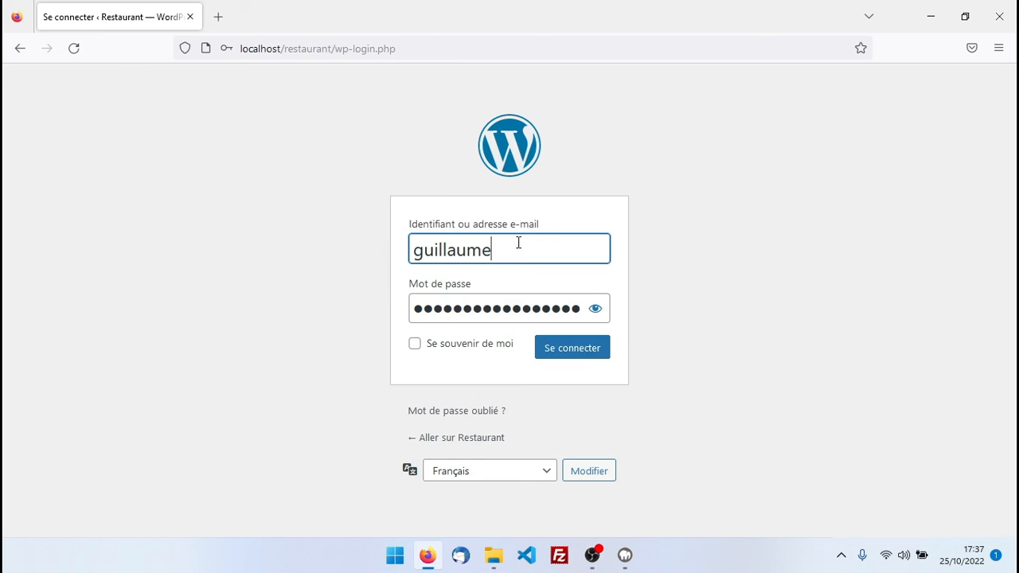
click(597, 310)
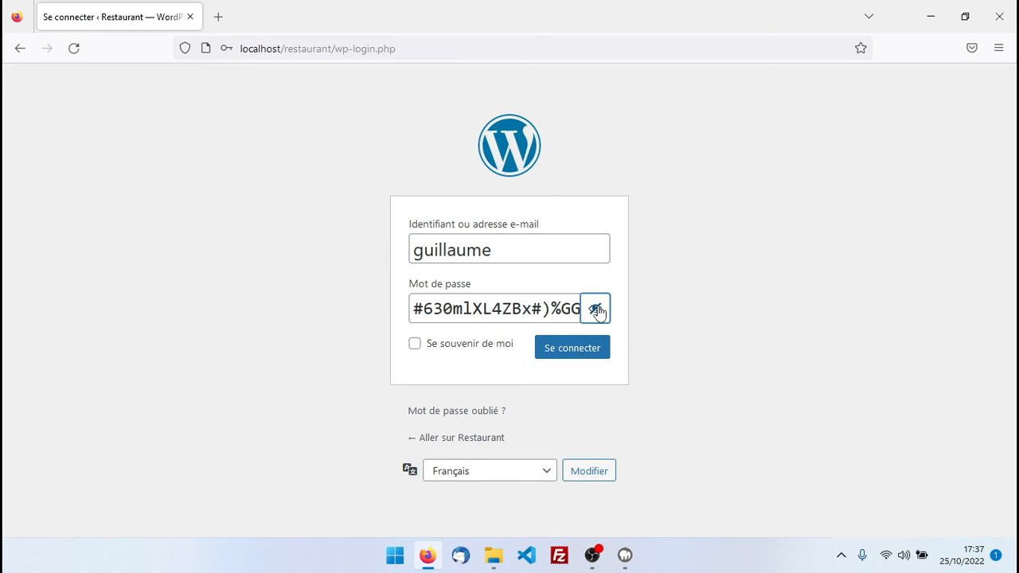
click(596, 310)
click(565, 353)
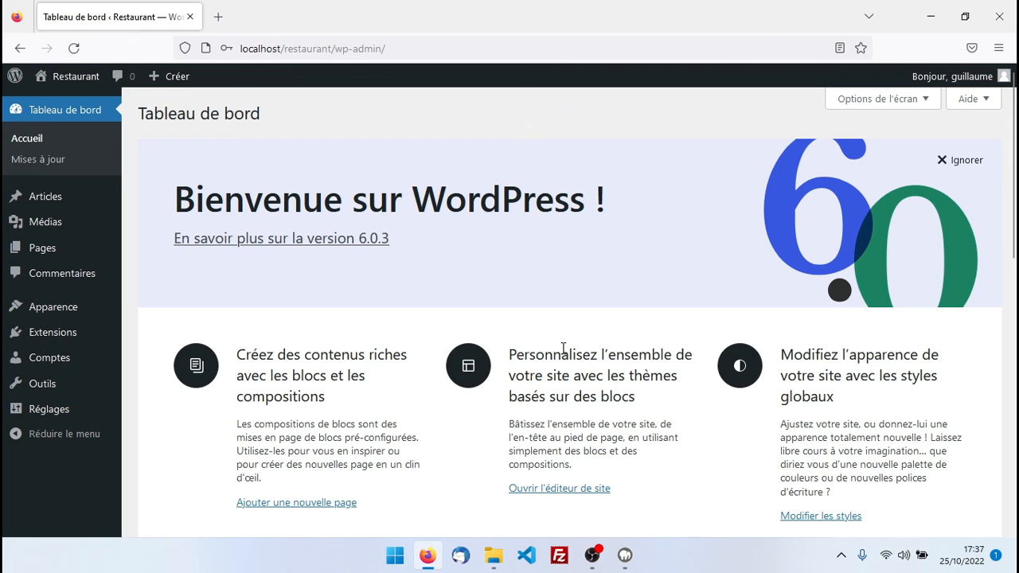
View the public Restaurant front page, then return to the dashboard
click(71, 79)
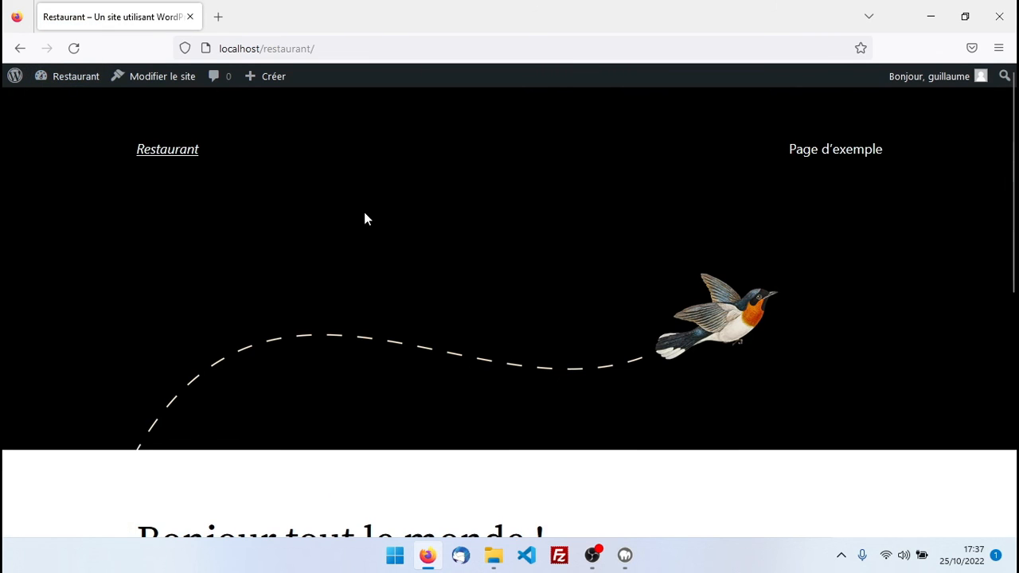
scroll(366, 223, down, 6)
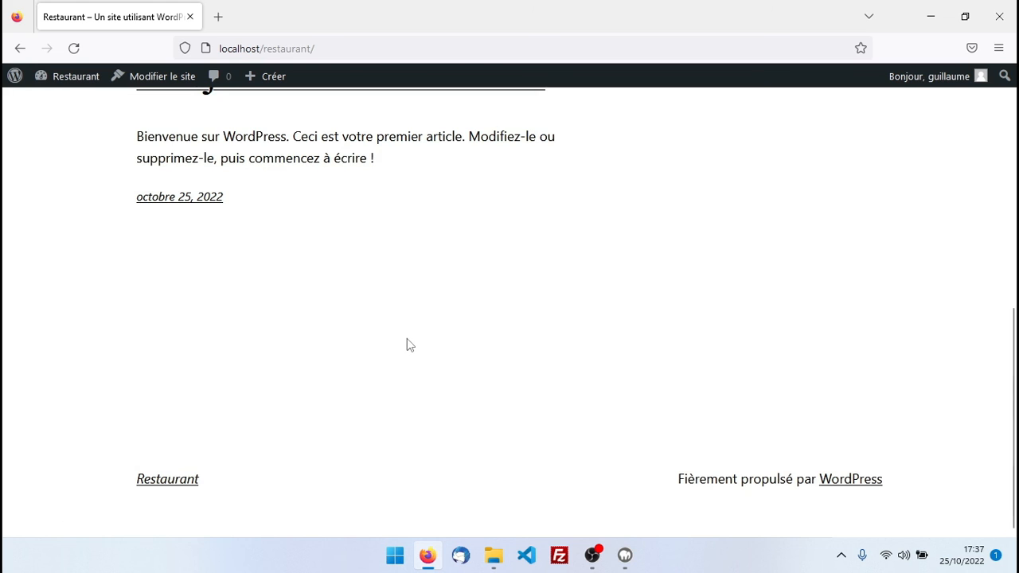
scroll(407, 342, up, 8)
click(70, 79)
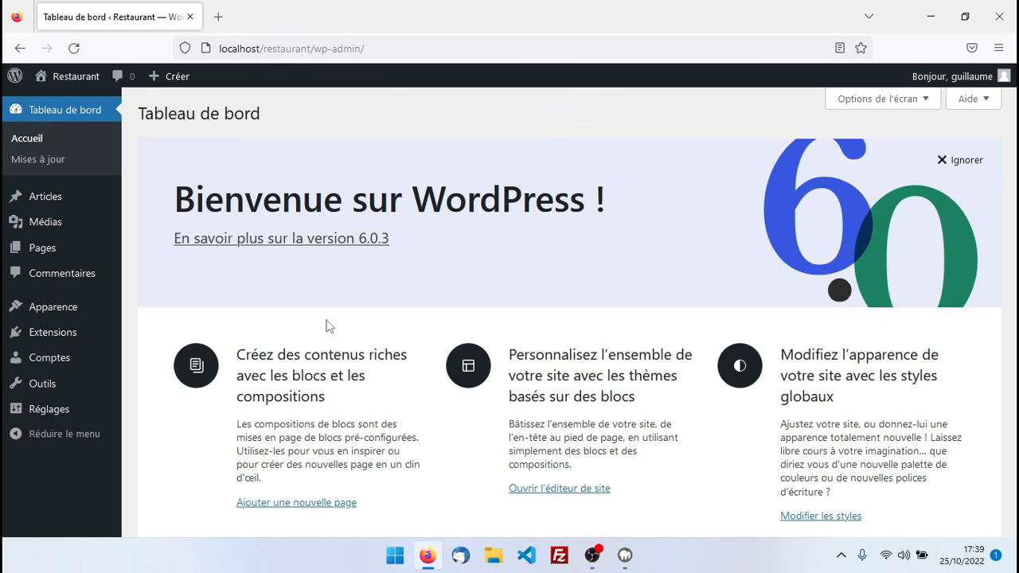
Log out of the WordPress admin and close Firefox
mouse_move(948, 77)
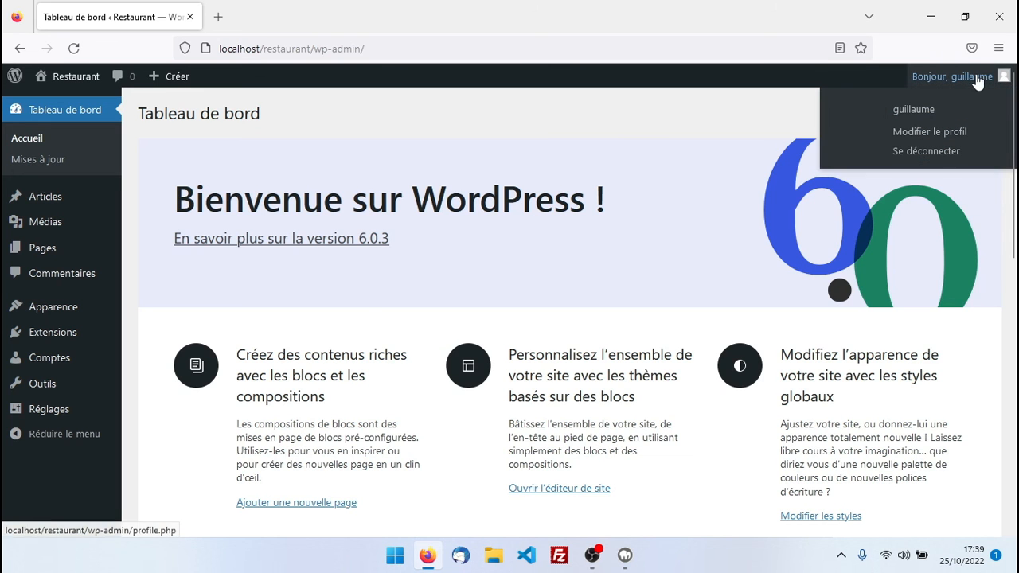
click(950, 151)
click(1005, 10)
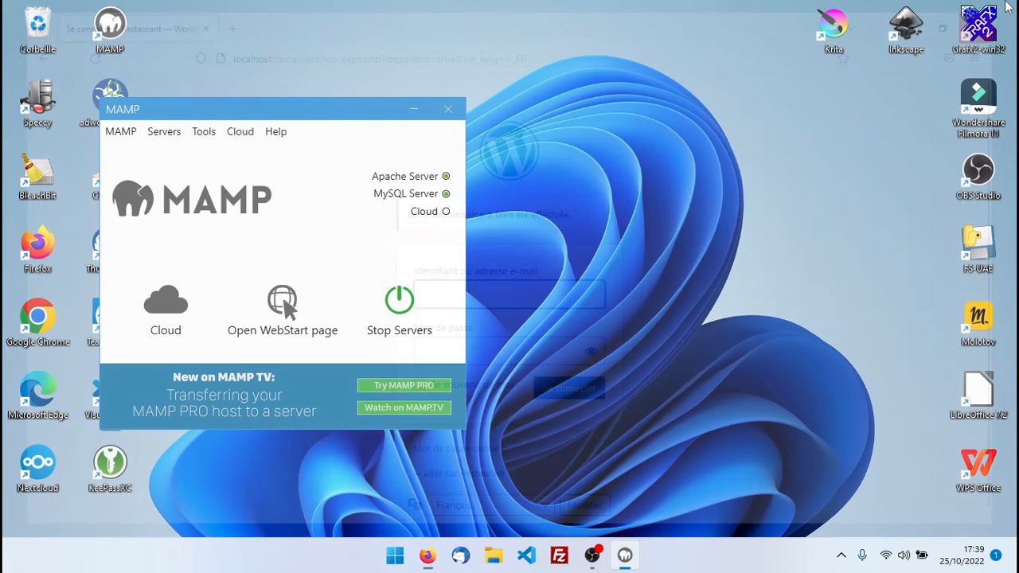
Stop the MAMP servers, quit MAMP, and relaunch it from the desktop icon
click(404, 300)
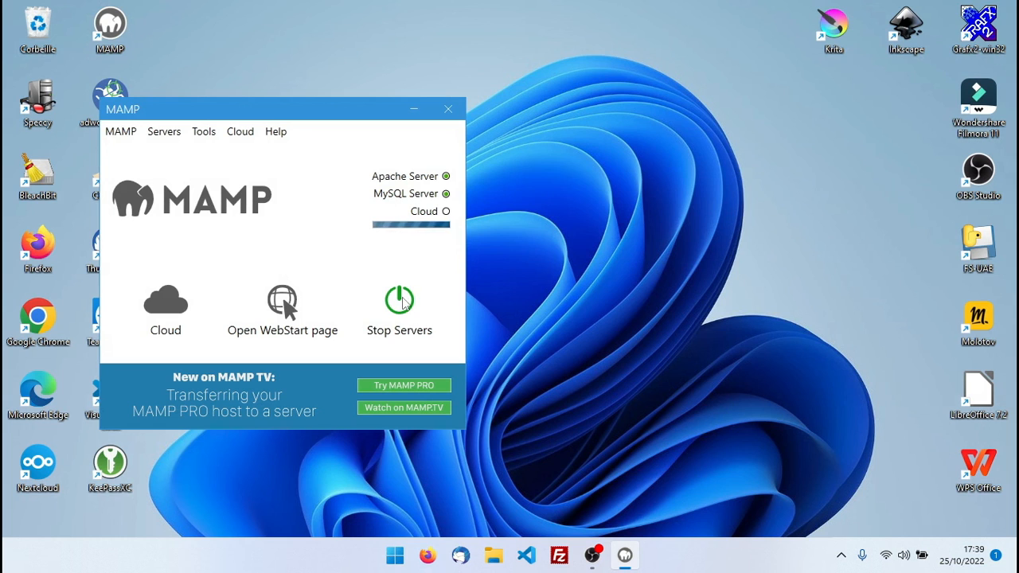
click(448, 110)
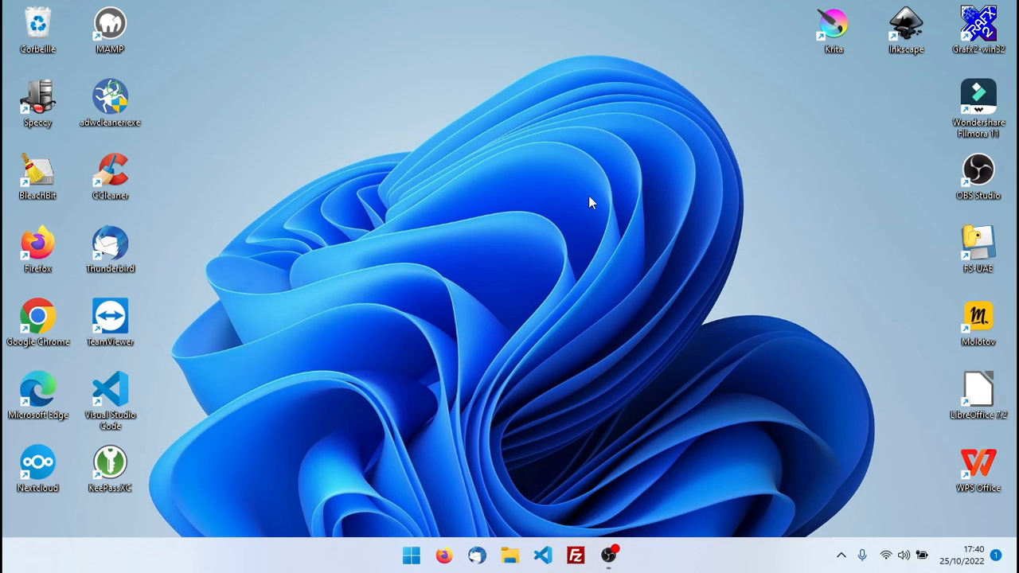
double_click(111, 26)
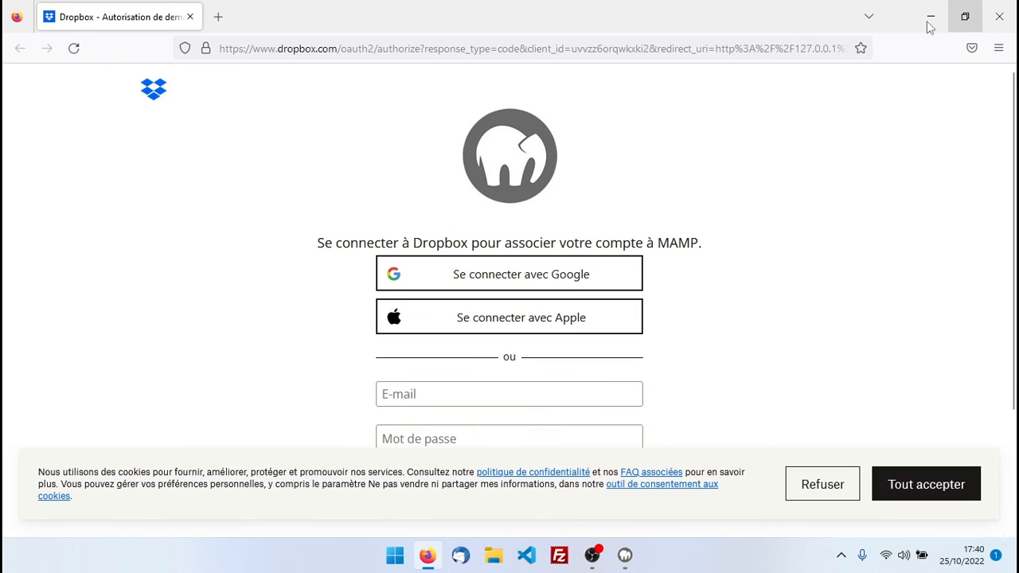
Reload localhost/restaurant from the address-bar suggestion and confirm the MAMP servers are running
click(488, 50)
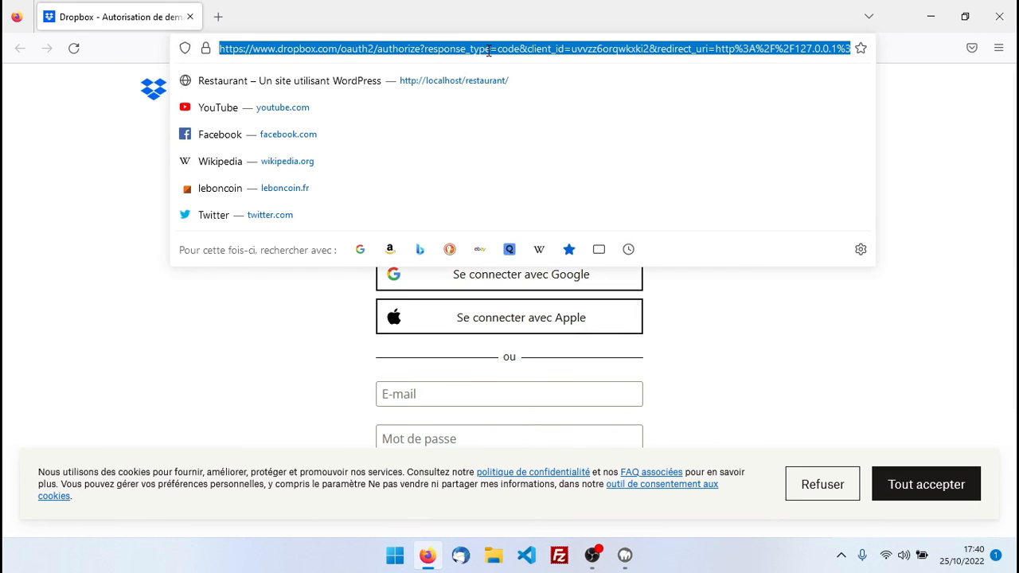
click(444, 86)
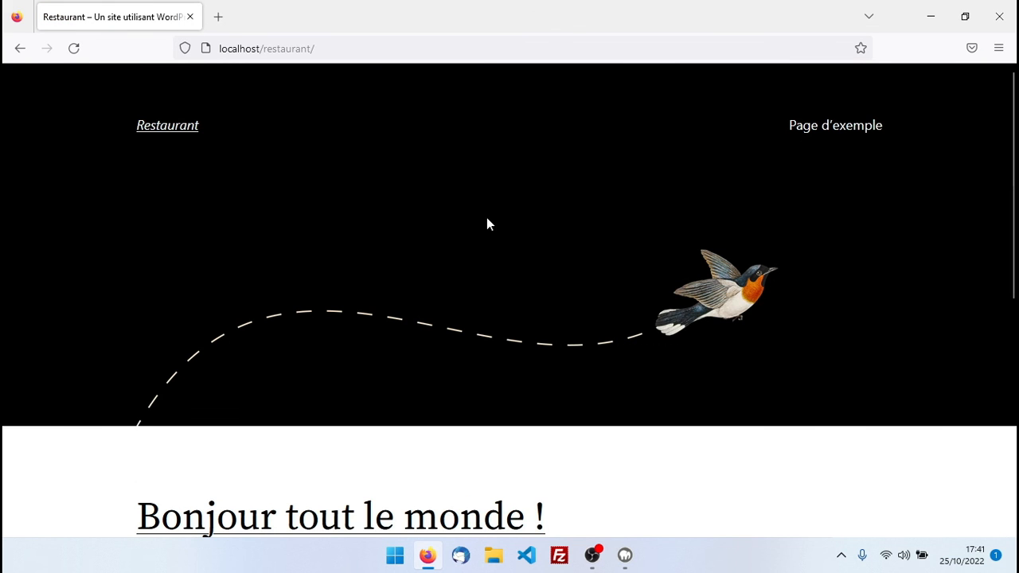
click(931, 16)
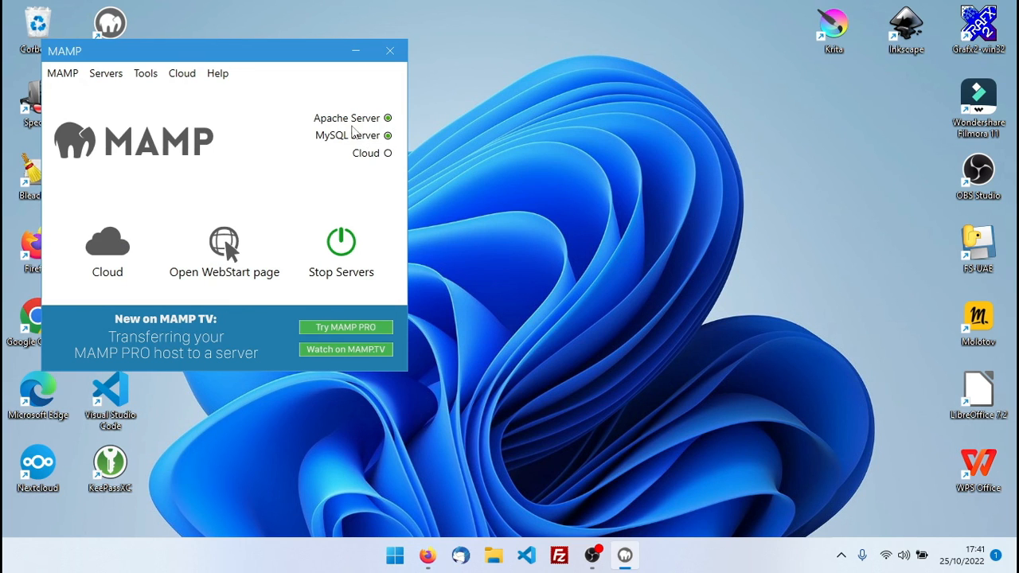
click(426, 555)
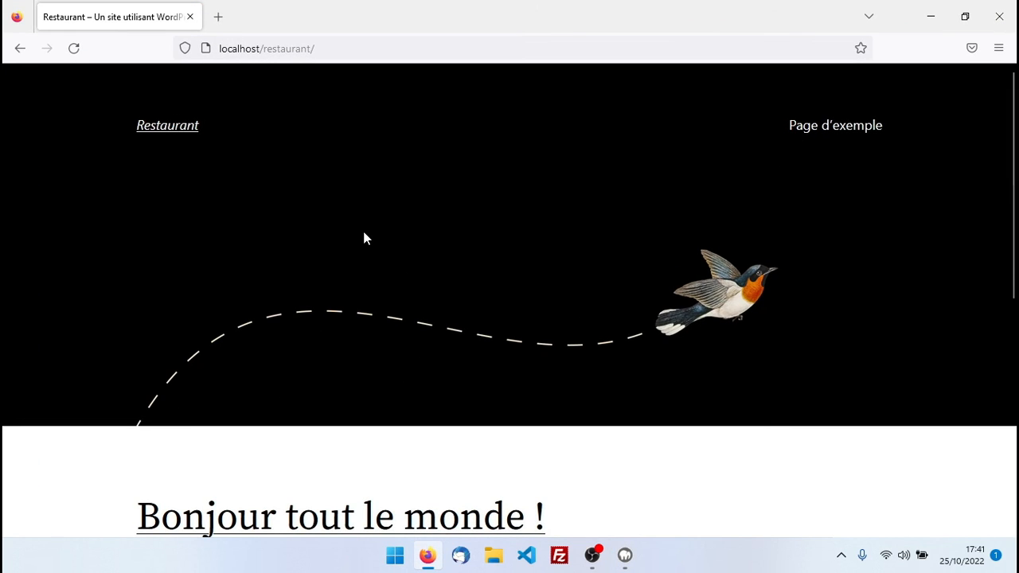
Go to localhost/restaurant/admin and sign in with the saved credentials
click(351, 48)
click(363, 50)
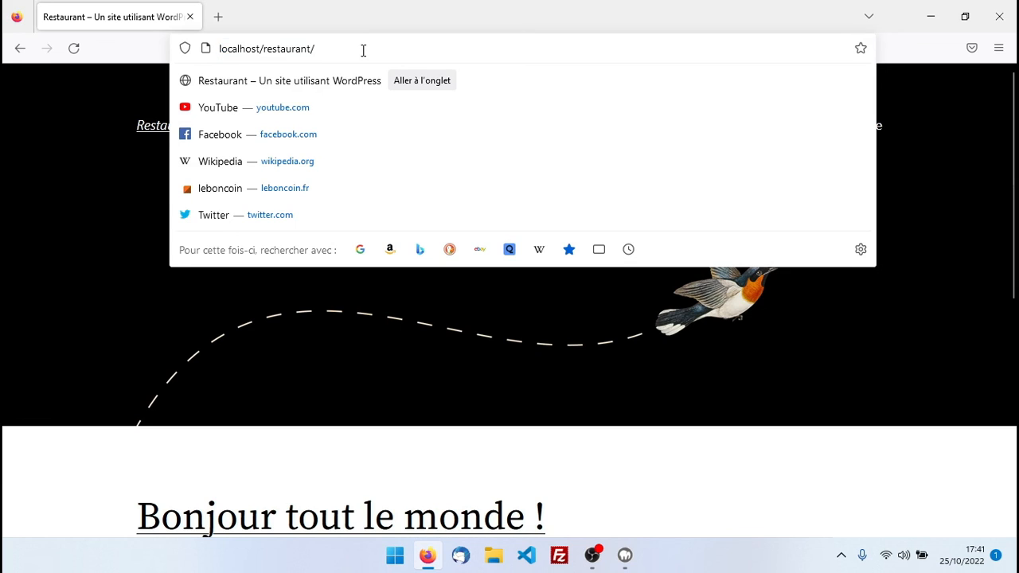
text(admin)
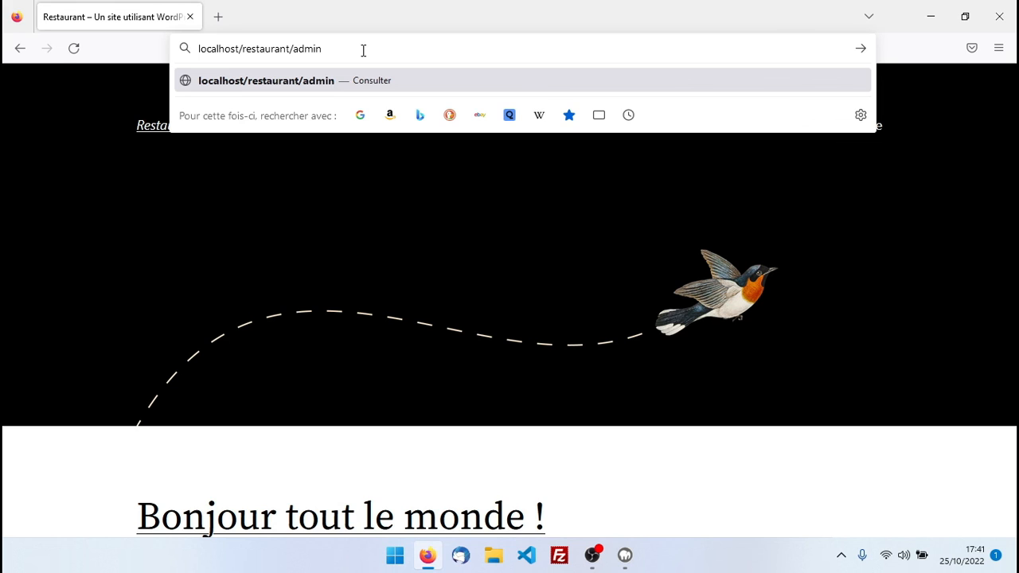
key(Return)
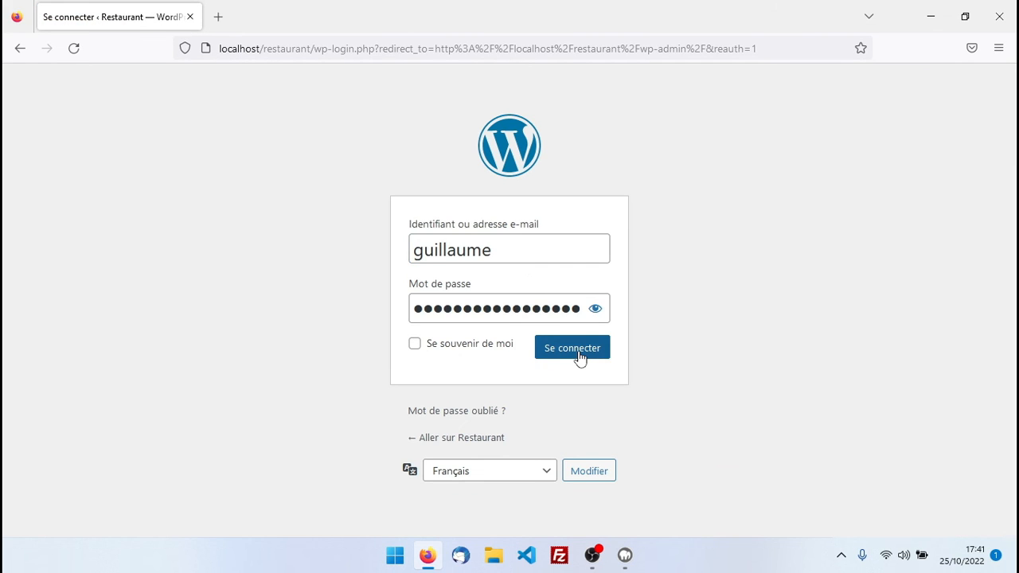
click(578, 355)
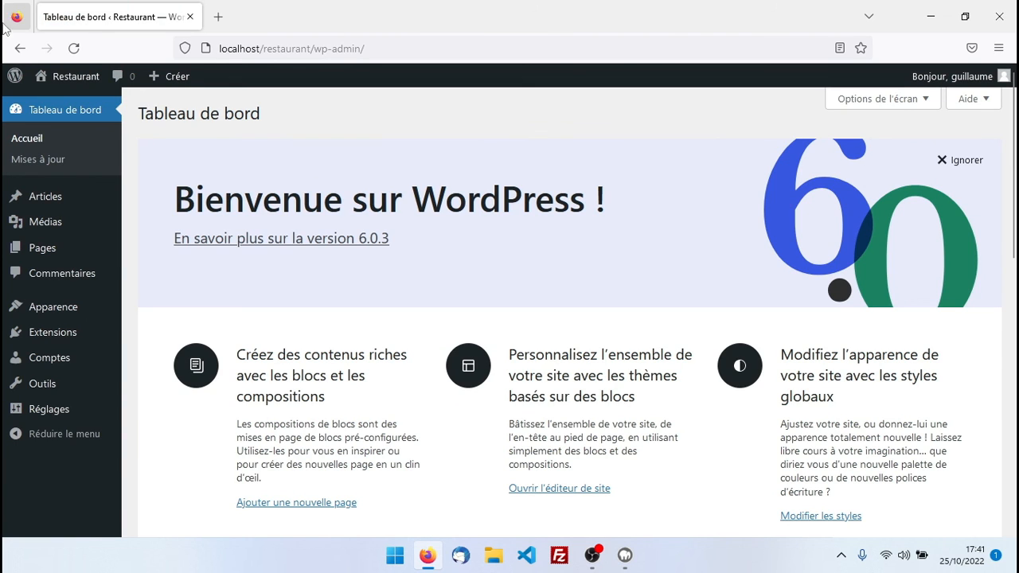
Open the public Restaurant home page from the admin bar and check it while logged in
click(64, 77)
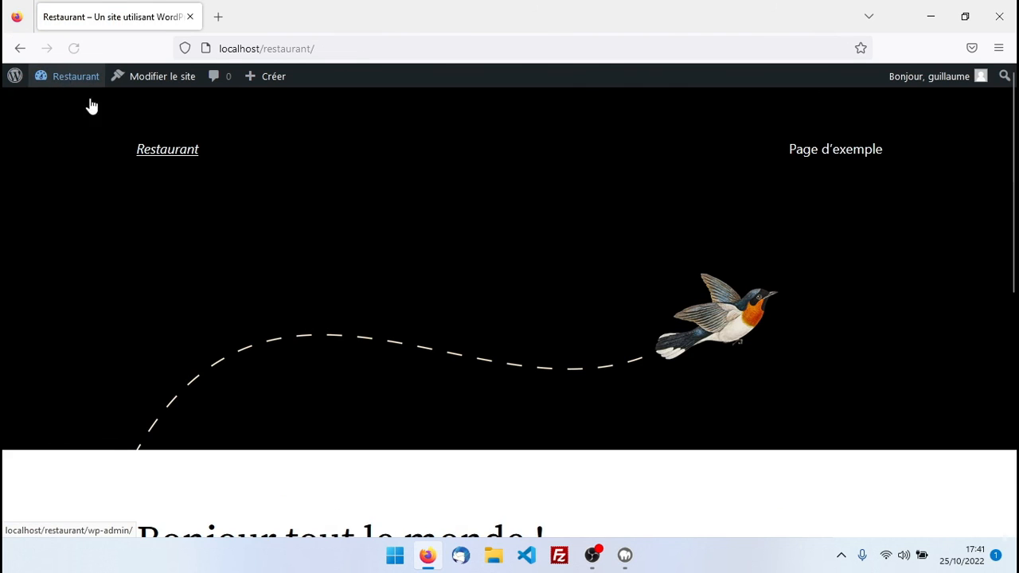
scroll(389, 303, down, 6)
scroll(389, 305, up, 6)
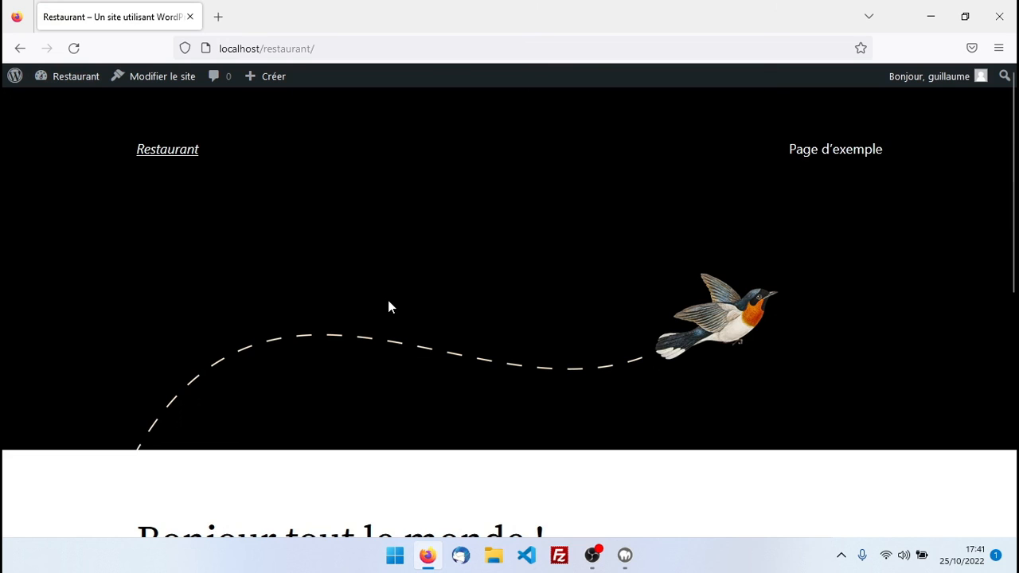